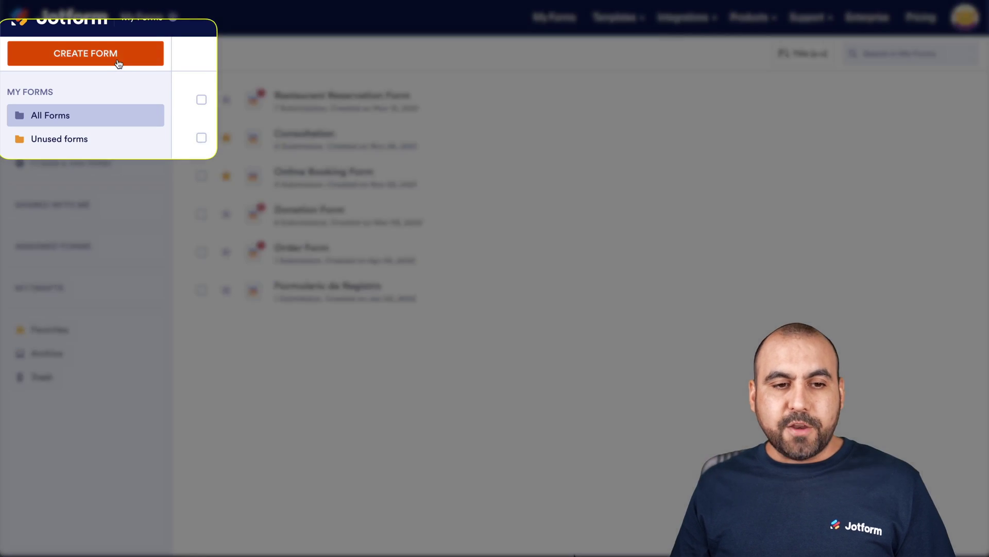
Start a blank classic form and add Full Name, Phone and Email fields
{"action": "left_click", "coordinate": [117, 61]}
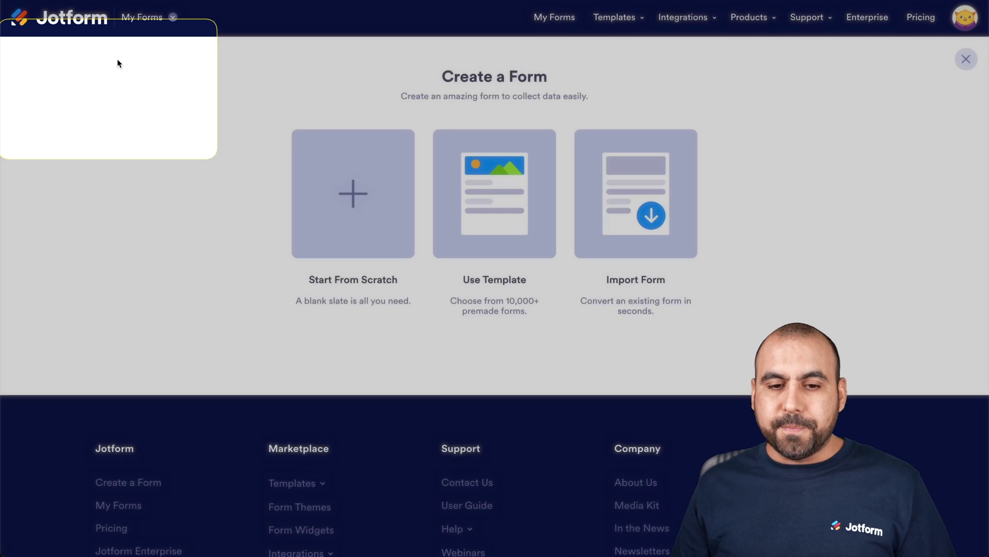
{"action": "left_click", "coordinate": [362, 204]}
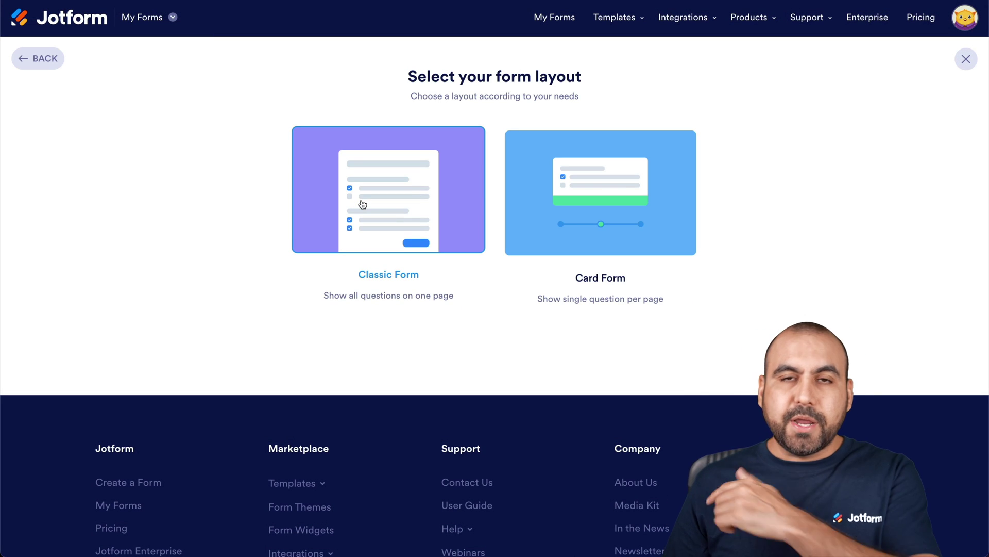
{"action": "left_click", "coordinate": [362, 205]}
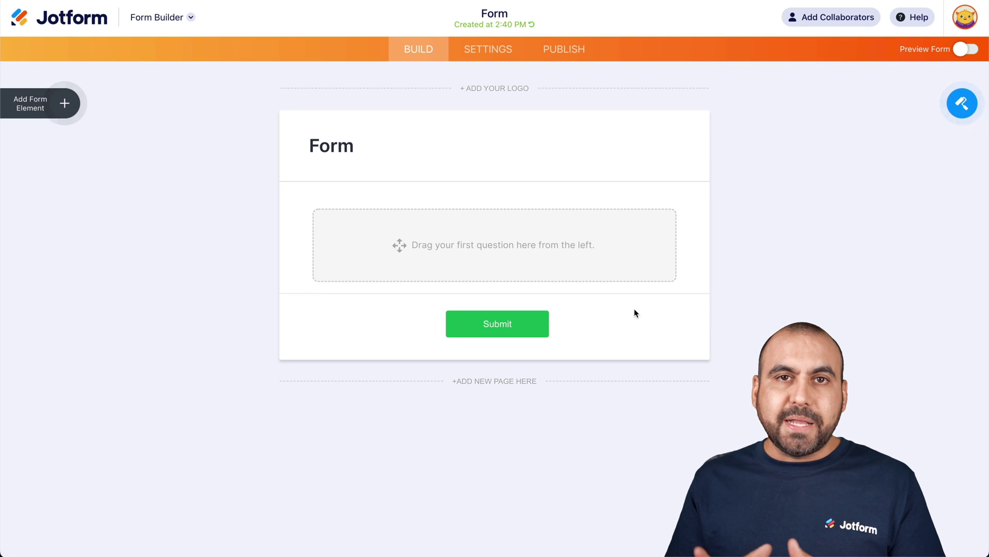
{"action": "left_click", "coordinate": [64, 103]}
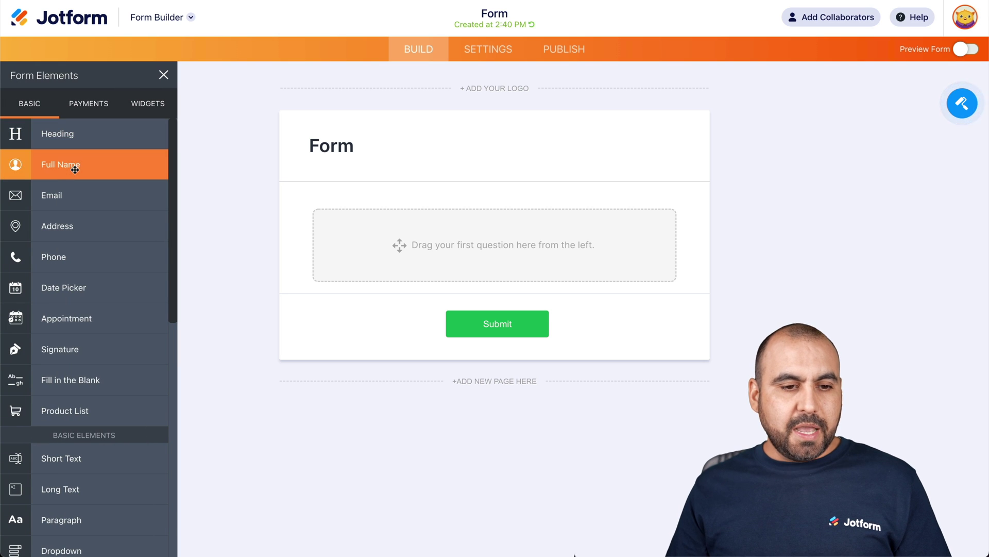
{"action": "left_click", "coordinate": [71, 165]}
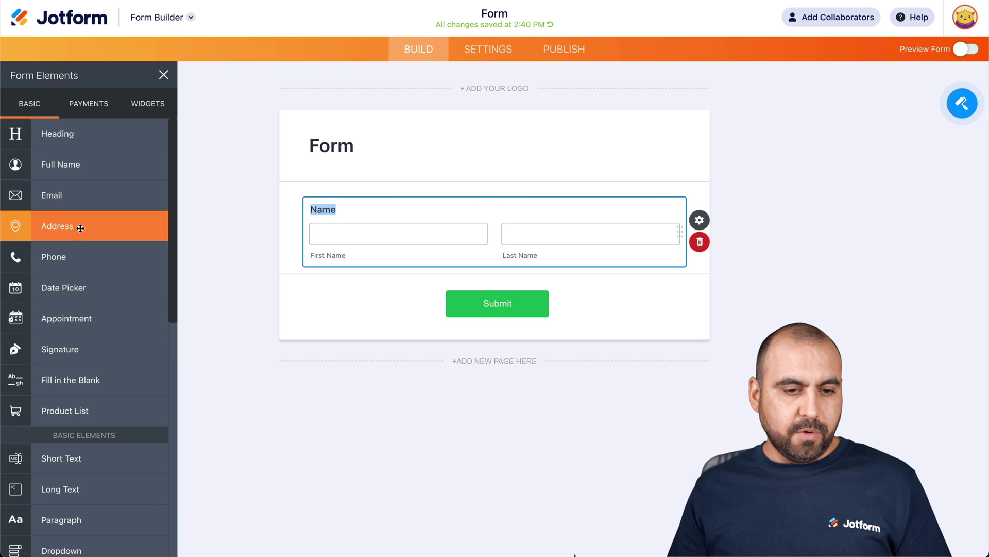
{"action": "left_click", "coordinate": [73, 258]}
{"action": "left_click", "coordinate": [74, 198]}
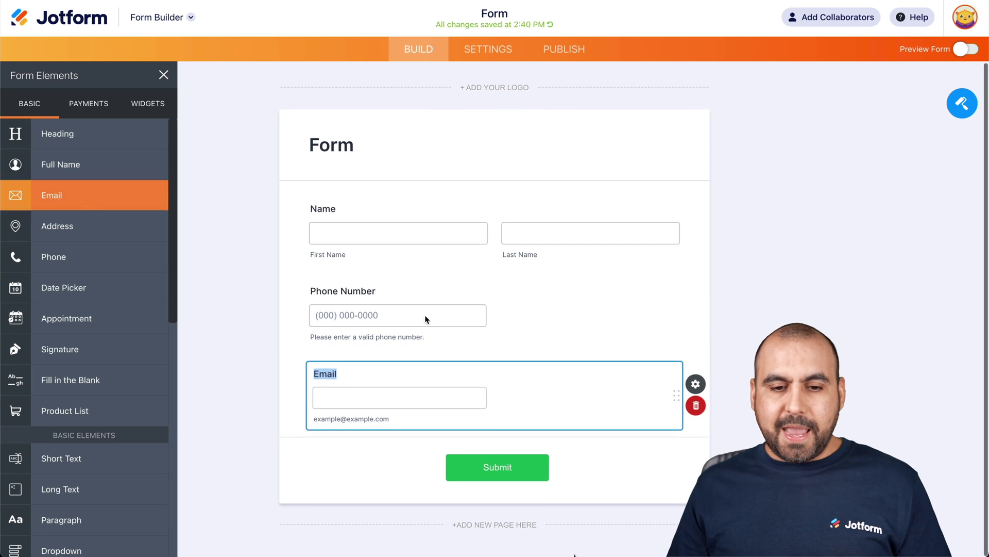
Retitle the form heading to 'Make Integration Form'
{"action": "left_click", "coordinate": [315, 146]}
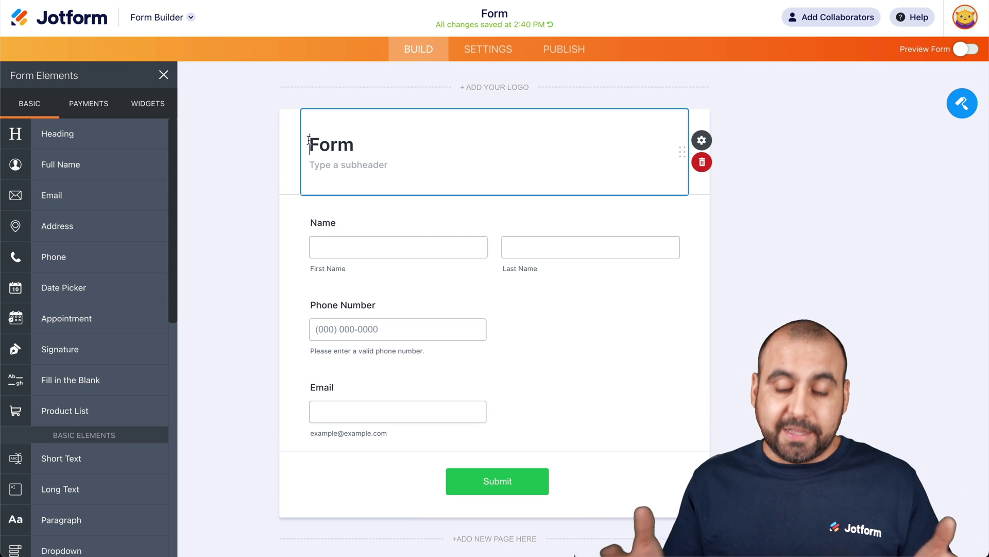
{"action": "left_click", "coordinate": [309, 140]}
{"action": "type", "text": "Make lint"}
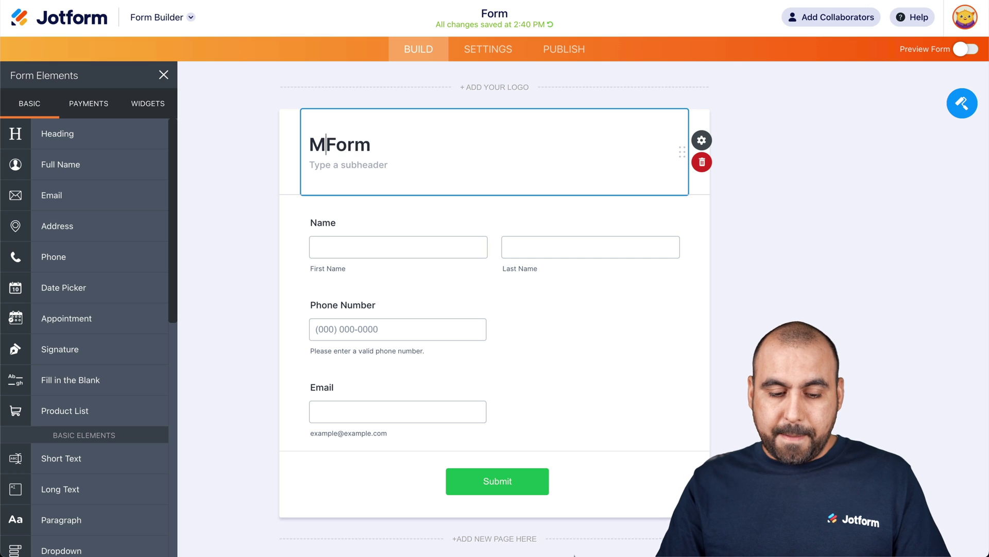
{"action": "type", "text": "egratio"}
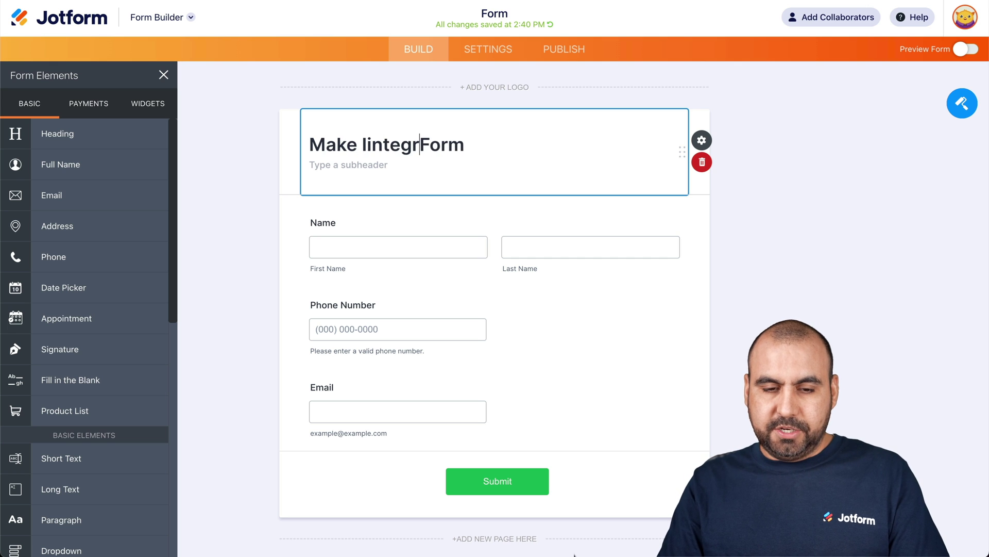
{"action": "type", "text": "n"}
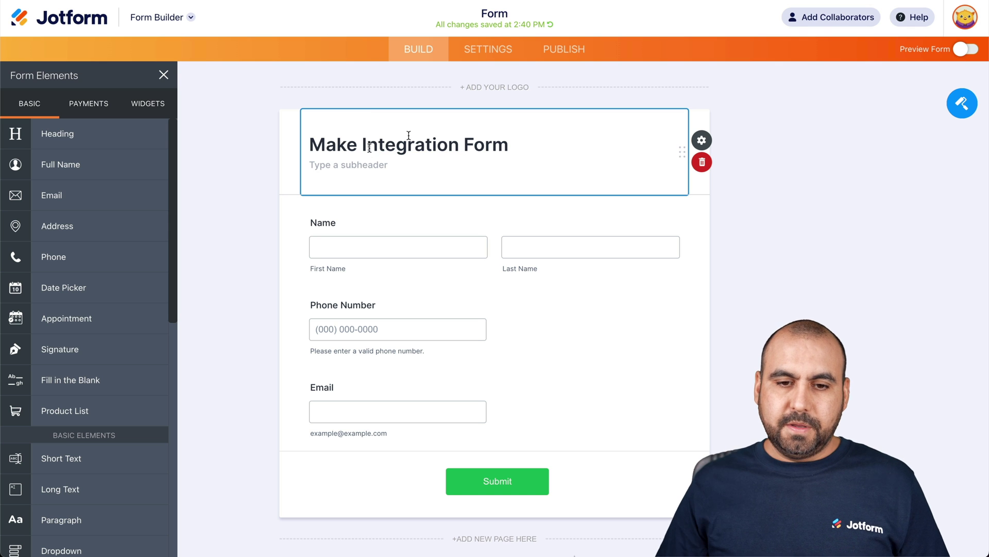
{"action": "double_click", "coordinate": [773, 282]}
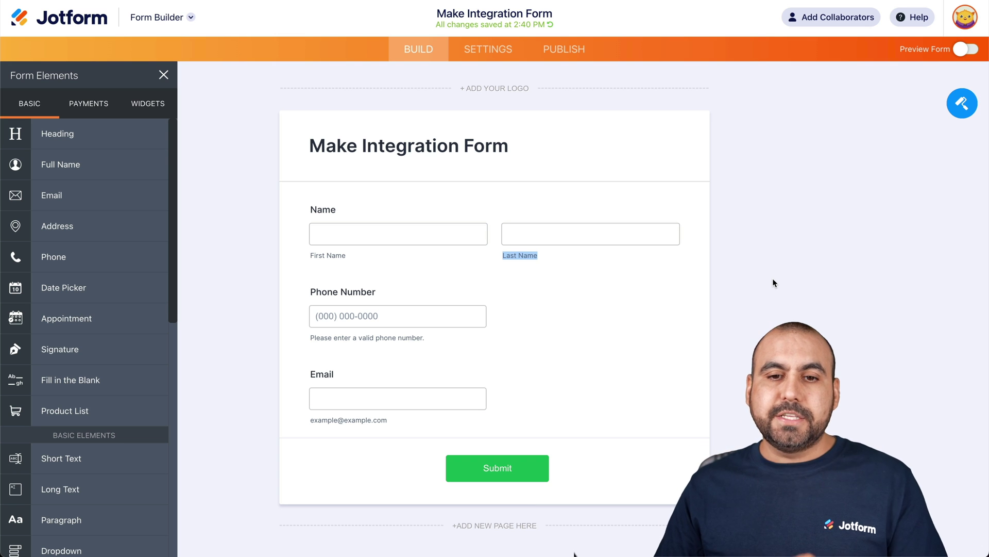
Search the form's integrations for 'make' and follow the Make card's Visit Integromat link
{"action": "left_click", "coordinate": [498, 59]}
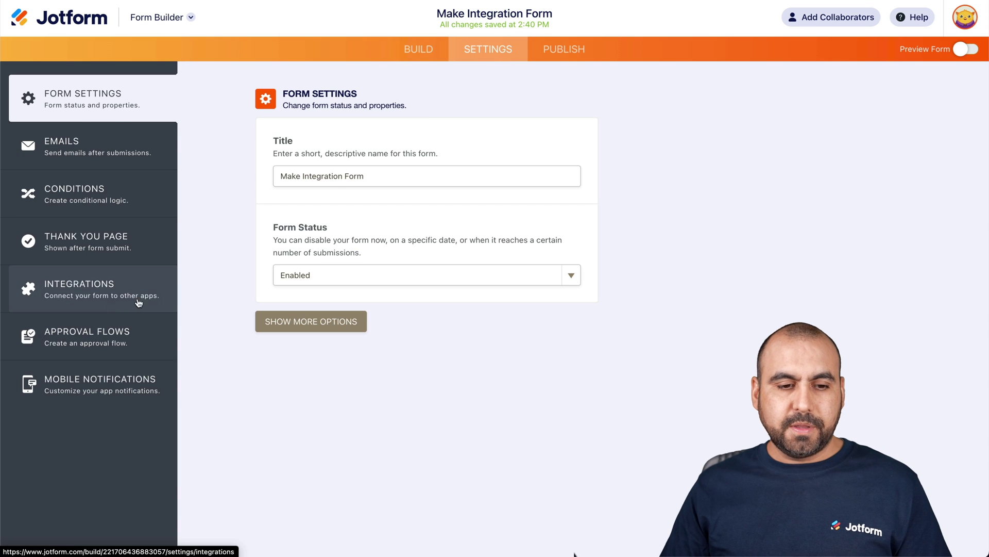
{"action": "left_click", "coordinate": [80, 293]}
{"action": "left_click", "coordinate": [471, 128]}
{"action": "type", "text": "make"}
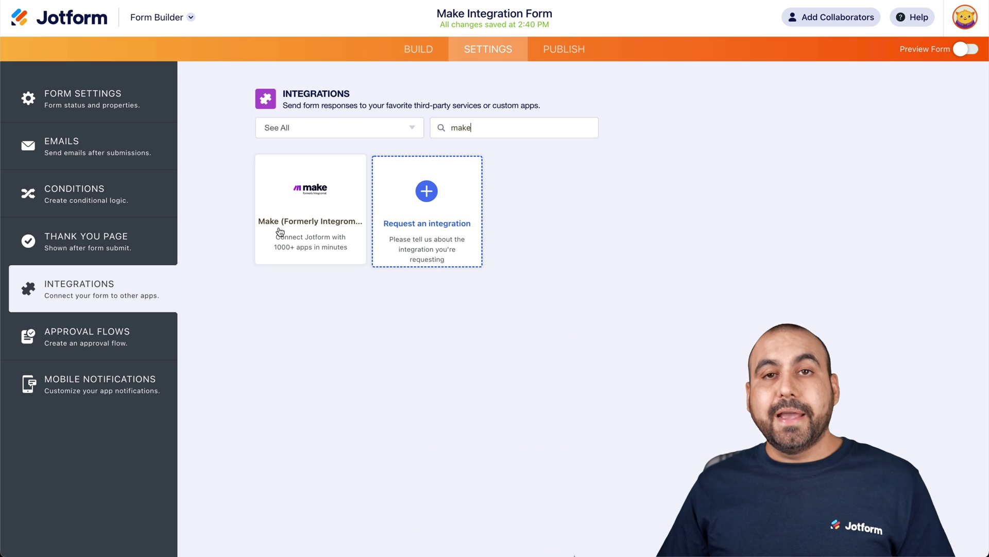
{"action": "left_click", "coordinate": [317, 205]}
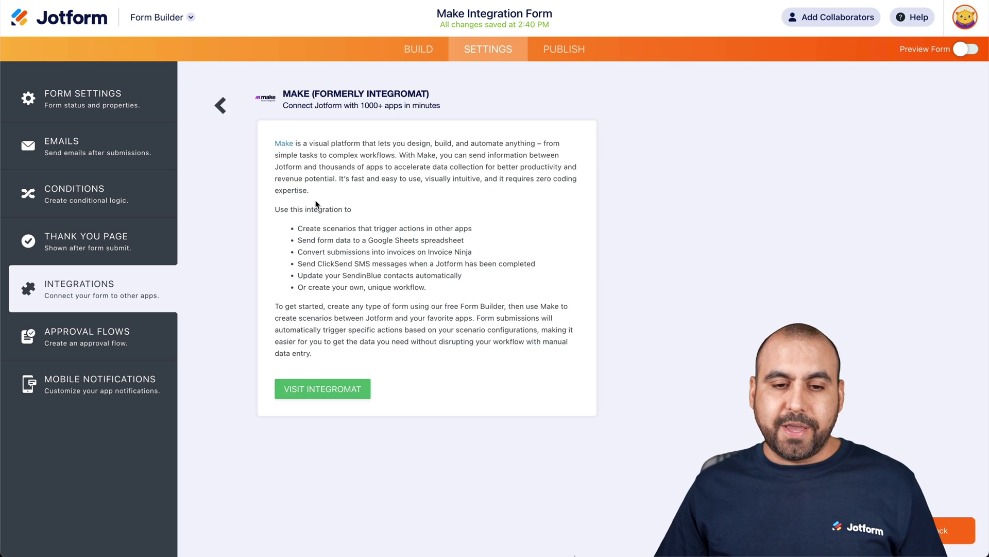
{"action": "left_click", "coordinate": [333, 394]}
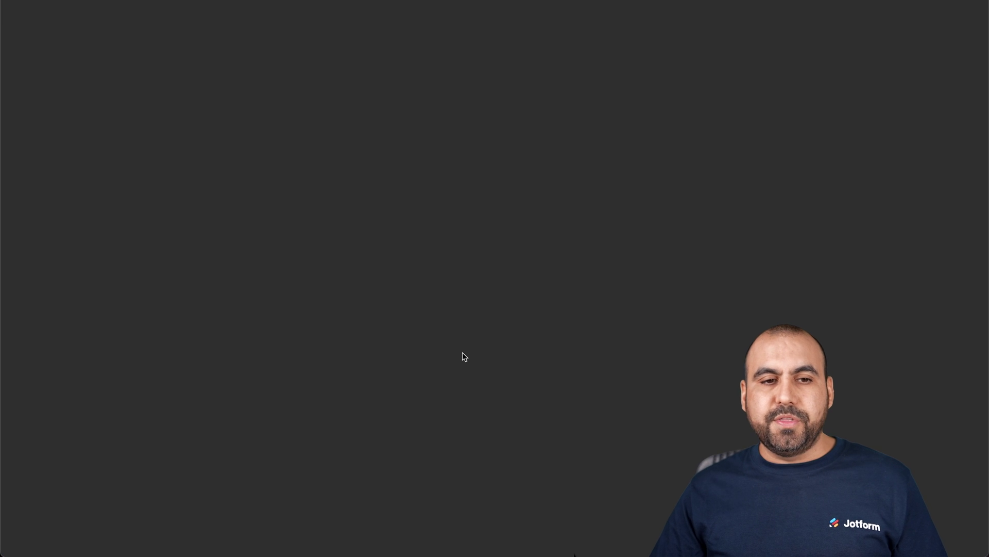
Browse the Integromat Jotform page, then sign in to the Make account
{"action": "scroll", "coordinate": [484, 340], "scroll_direction": "down", "scroll_amount": 4}
{"action": "scroll", "coordinate": [589, 337], "scroll_direction": "down", "scroll_amount": 3}
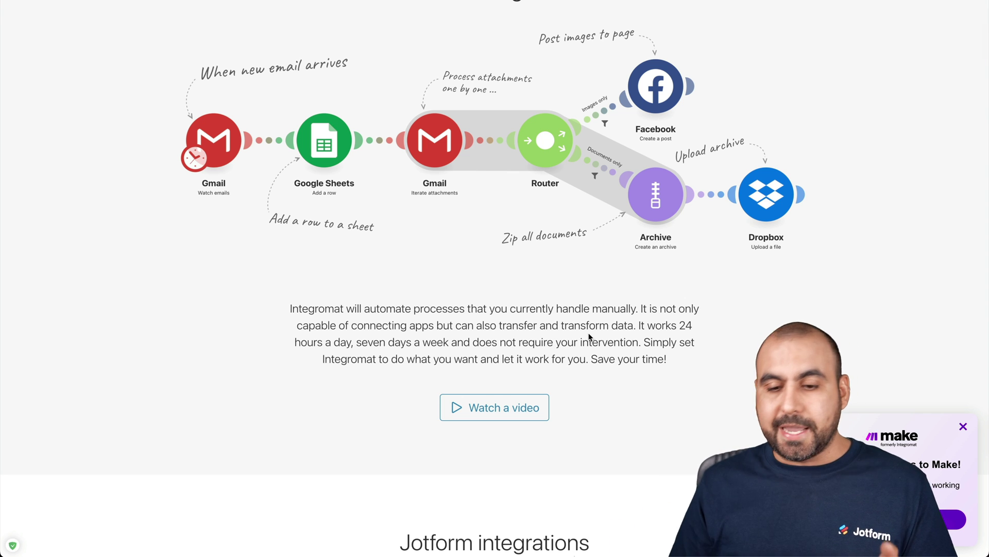
{"action": "scroll", "coordinate": [590, 336], "scroll_direction": "up", "scroll_amount": 8}
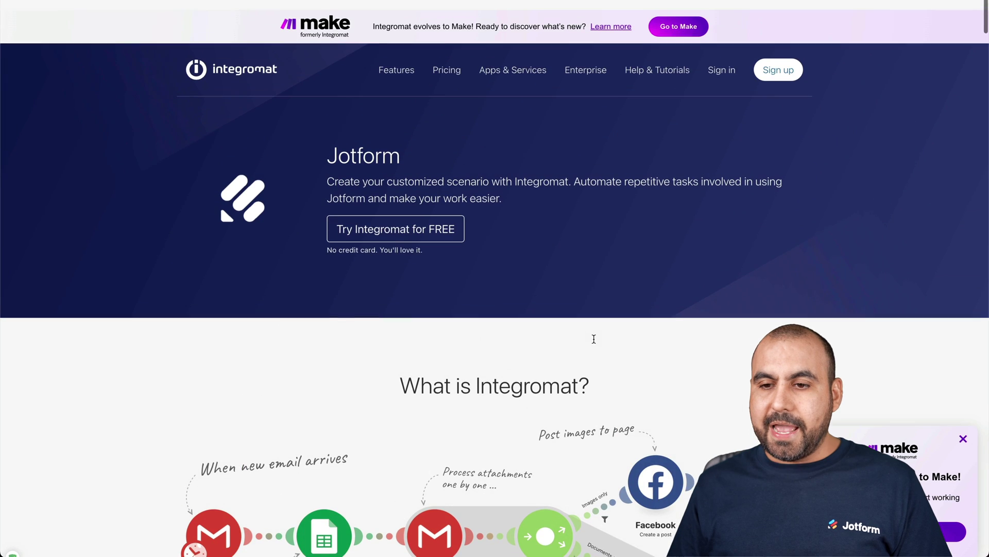
{"action": "left_click", "coordinate": [723, 59]}
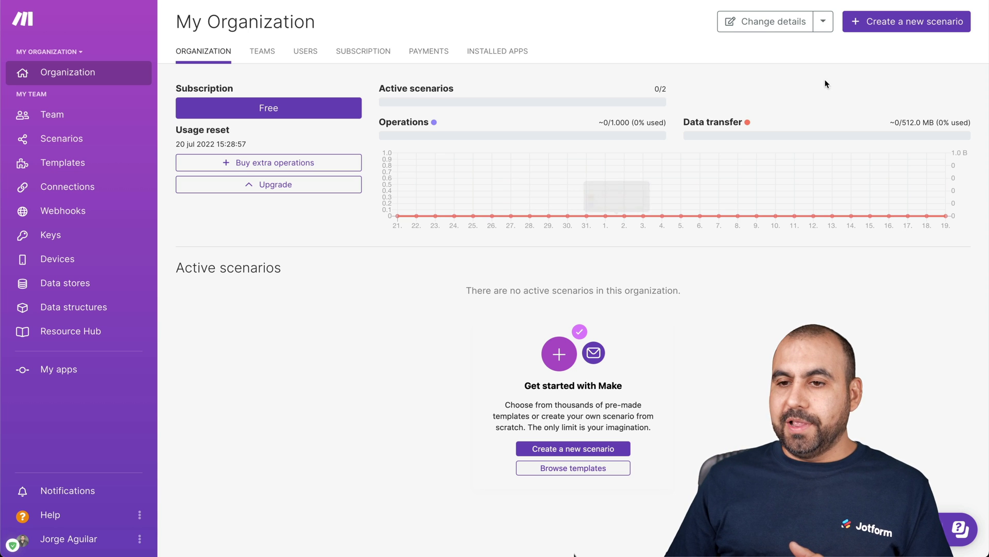
Create a new scenario from the My Organization dashboard
{"action": "left_click", "coordinate": [911, 26]}
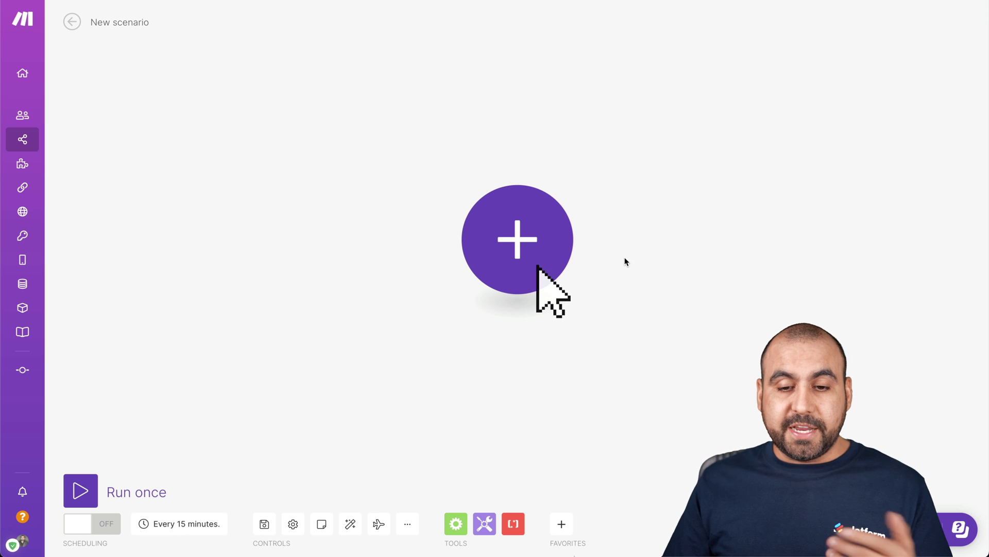
Add Jotform as the first module using its Watch for Submissions trigger
{"action": "left_click", "coordinate": [530, 246]}
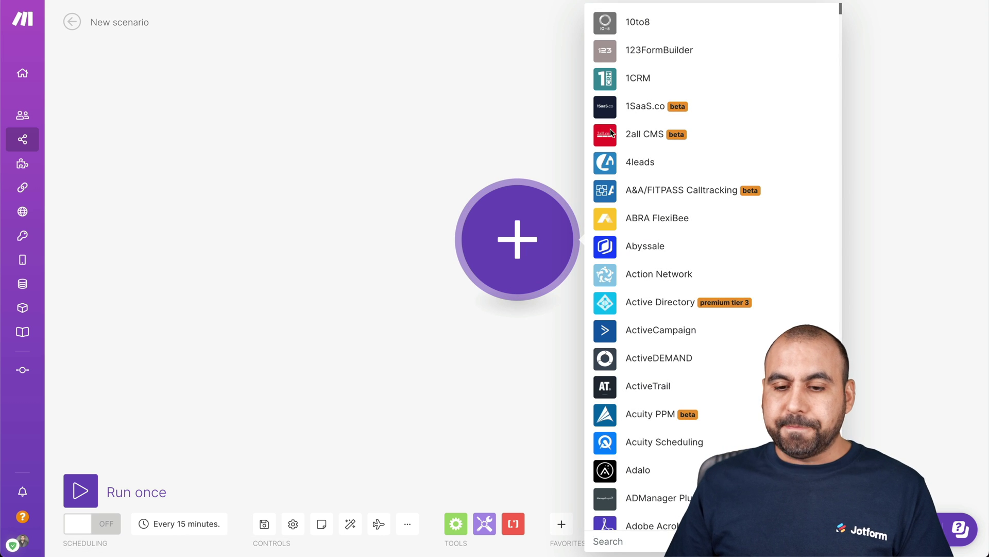
{"action": "type", "text": "jotform"}
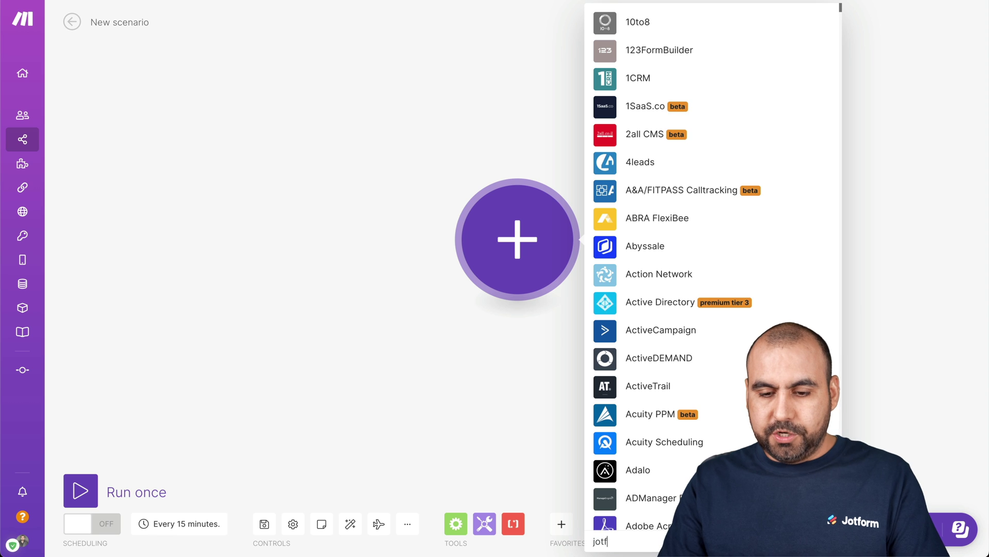
{"action": "left_click", "coordinate": [639, 229]}
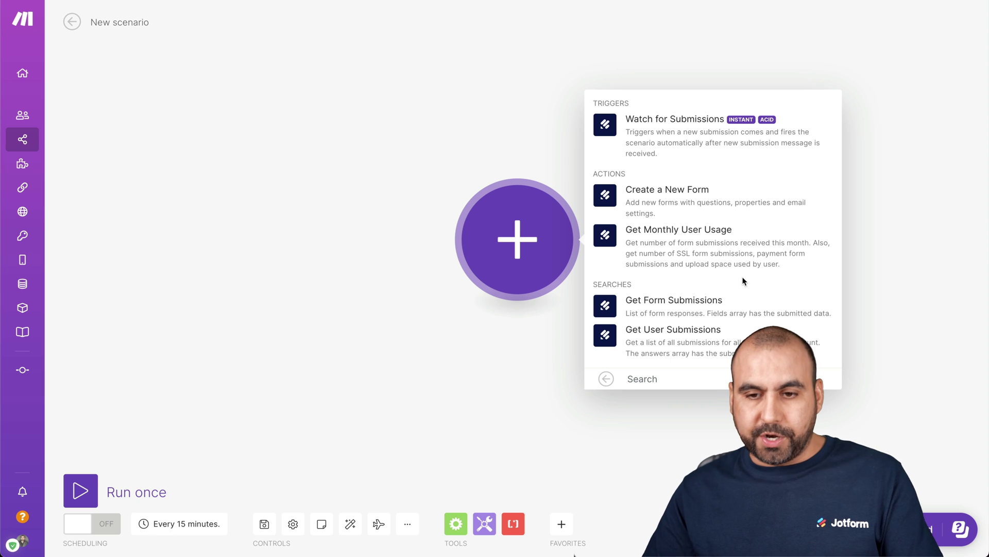
{"action": "left_click", "coordinate": [670, 133]}
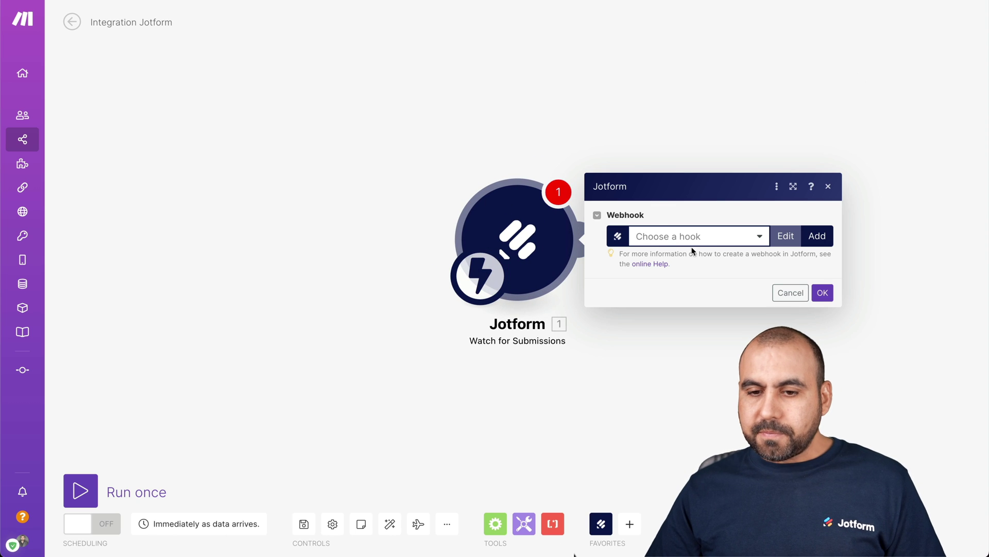
Add a new webhook and a new Jotform connection awaiting an API key
{"action": "left_click", "coordinate": [750, 241]}
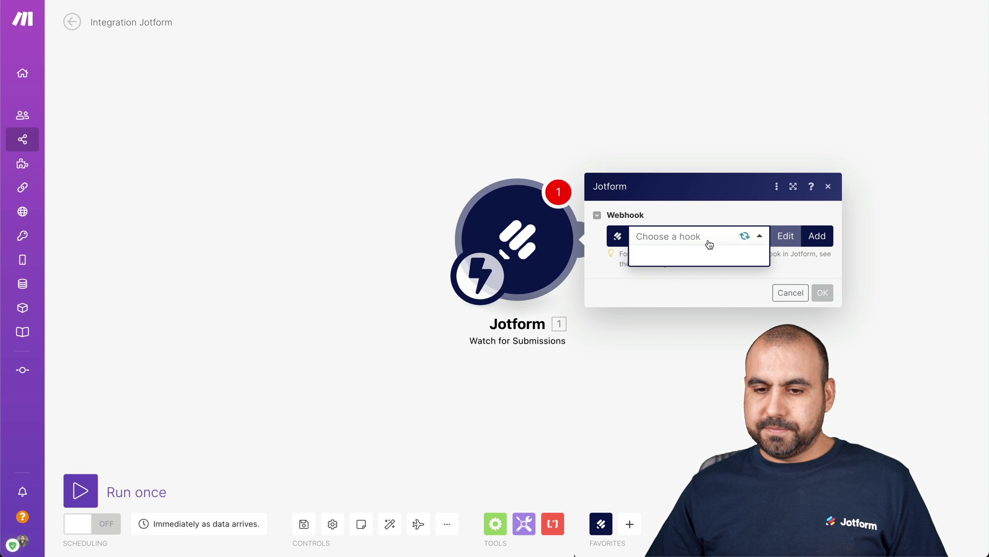
{"action": "left_click", "coordinate": [817, 236]}
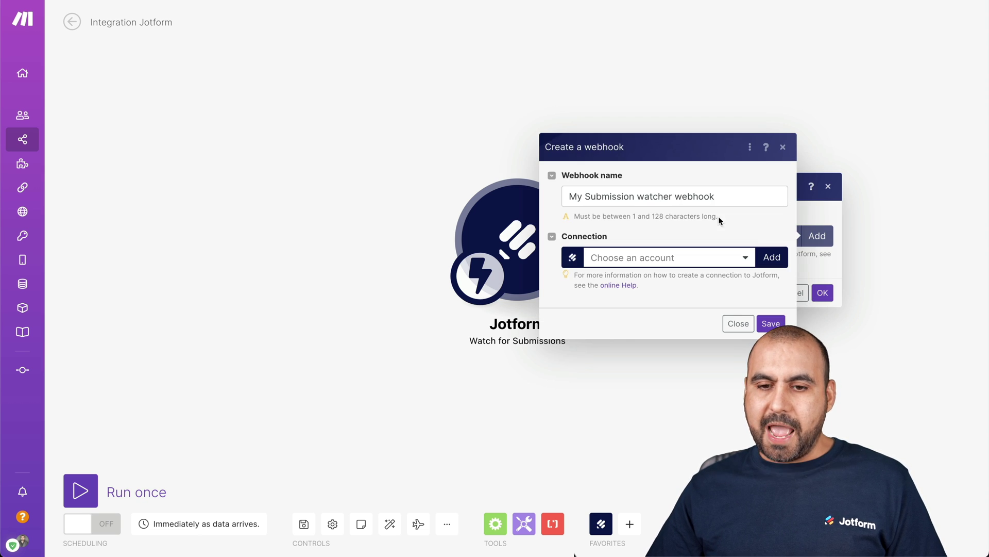
{"action": "left_click", "coordinate": [697, 264]}
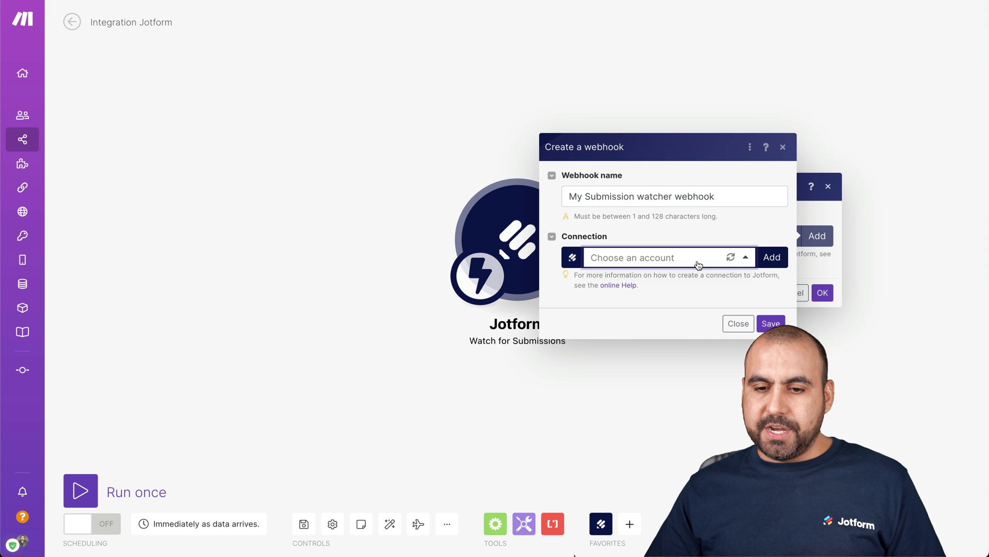
{"action": "left_click", "coordinate": [771, 262]}
{"action": "left_click", "coordinate": [534, 281]}
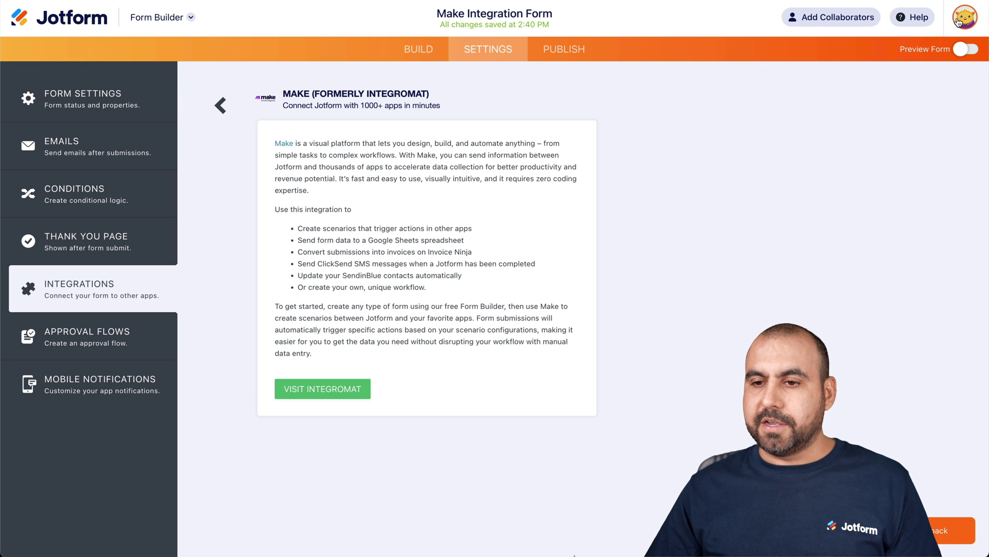
{"action": "left_click", "coordinate": [959, 21]}
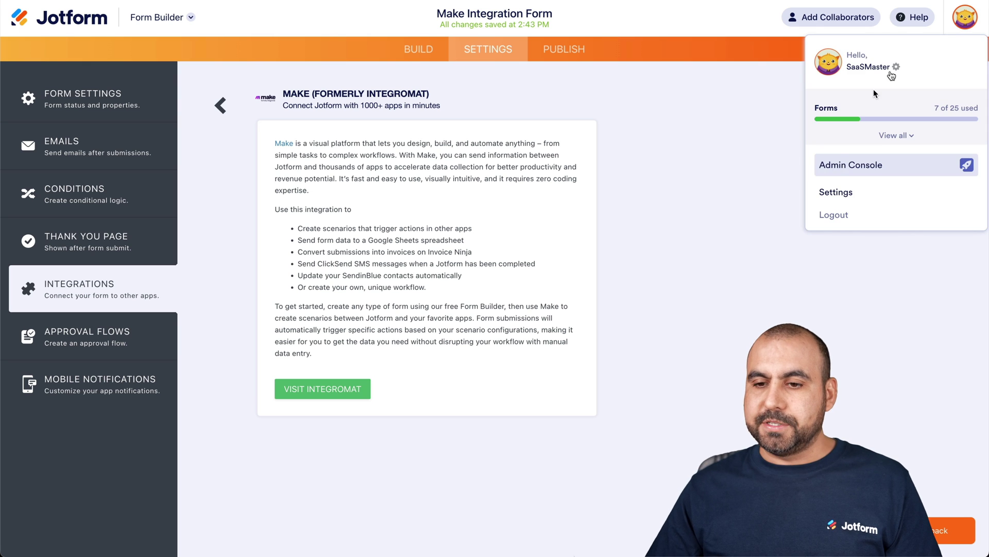
{"action": "left_click", "coordinate": [843, 191]}
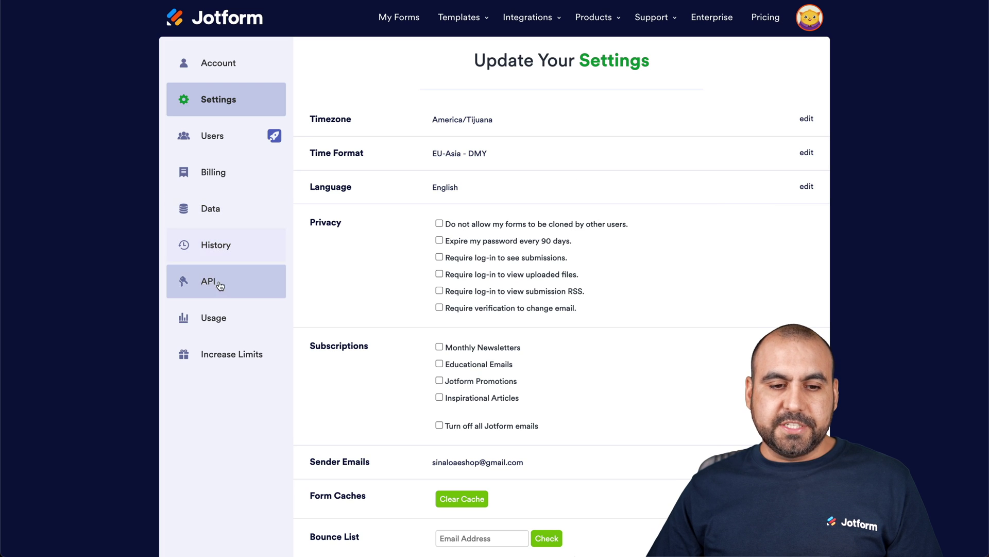
{"action": "left_click", "coordinate": [222, 287]}
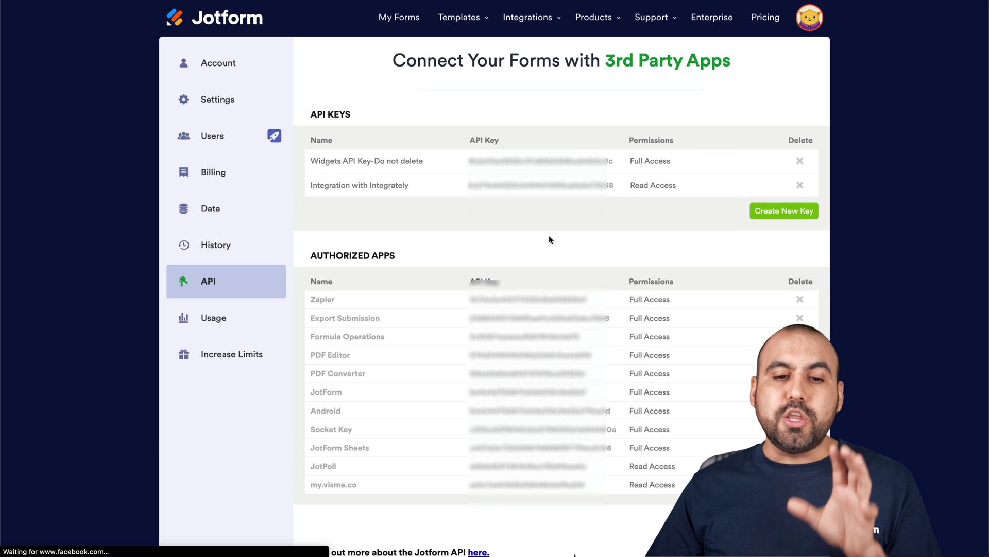
Create a new Jotform API key named 'Make' with Full Access permission
{"action": "left_click", "coordinate": [774, 212]}
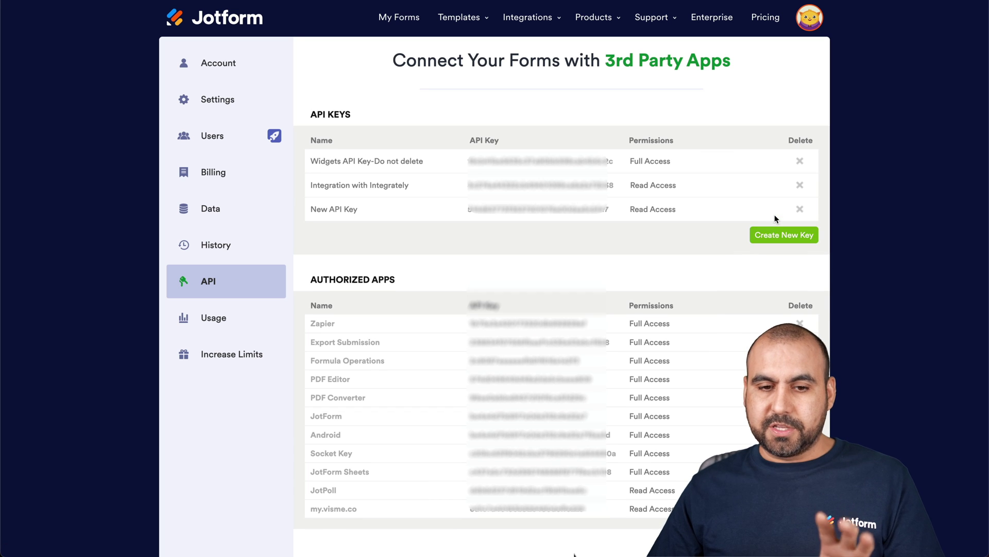
{"action": "left_click", "coordinate": [351, 211]}
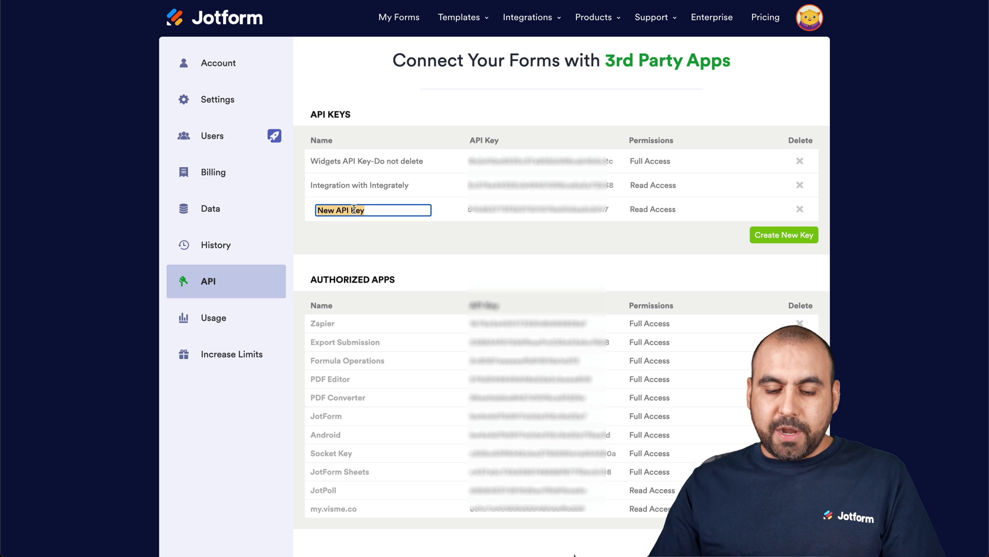
{"action": "type", "text": "Make"}
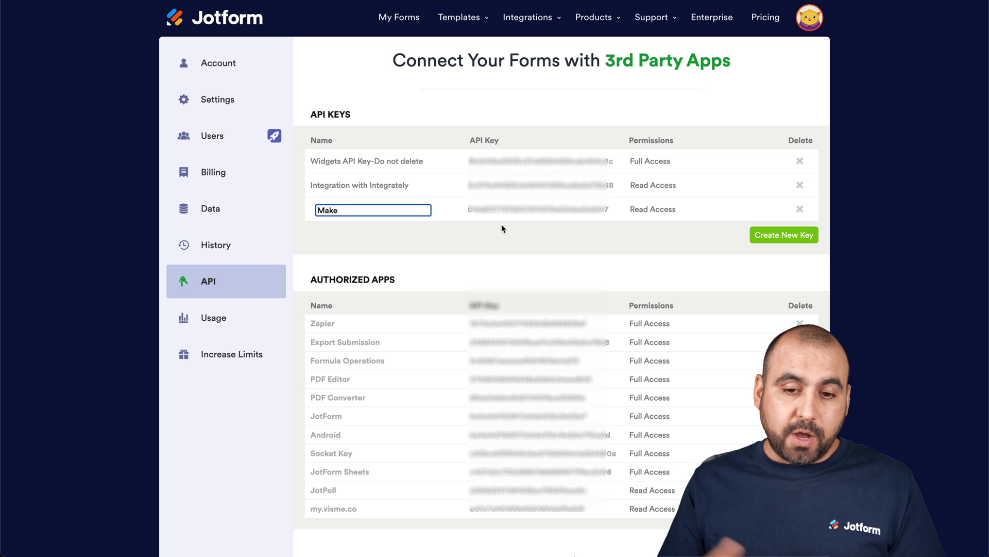
{"action": "key", "text": "Return"}
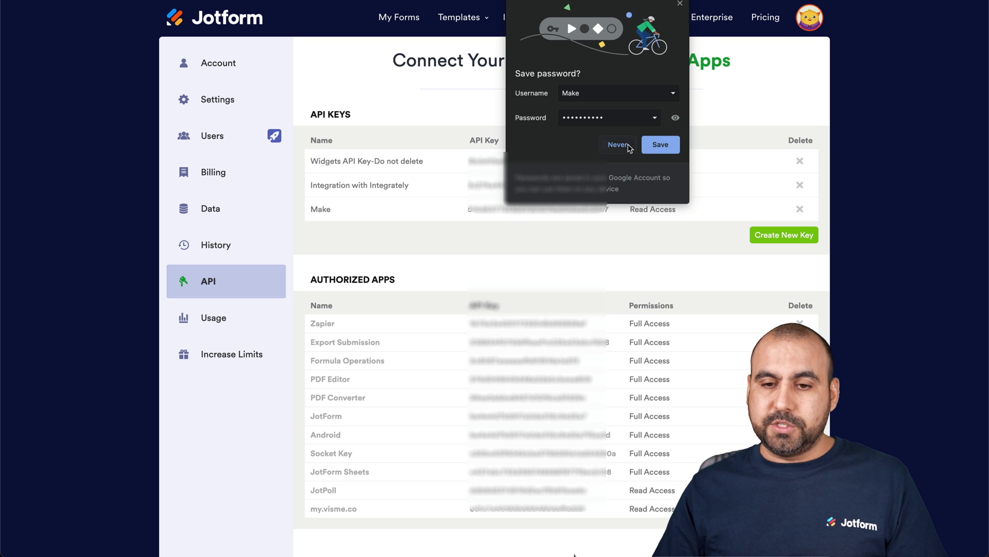
{"action": "left_click", "coordinate": [628, 146]}
{"action": "left_click", "coordinate": [660, 215]}
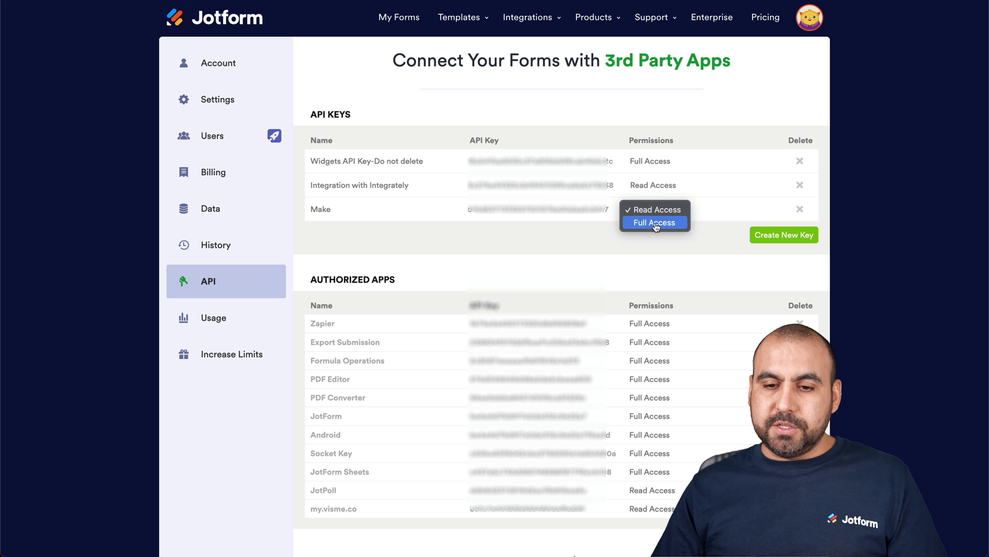
{"action": "left_click", "coordinate": [658, 223]}
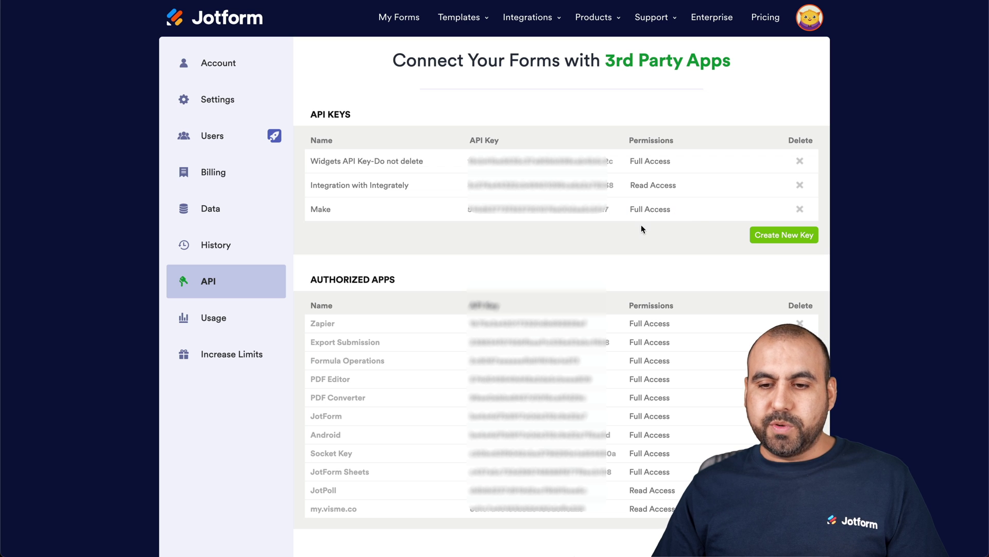
Copy the 'Make' API key into Make's connection and save 'My JotForm connection'
{"action": "double_click", "coordinate": [555, 208]}
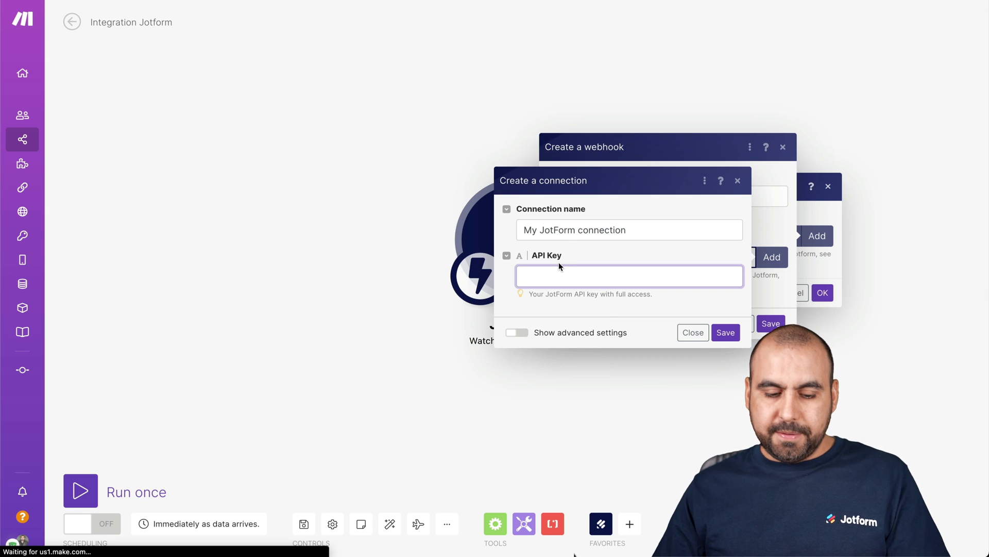
{"action": "key", "text": "ctrl+v"}
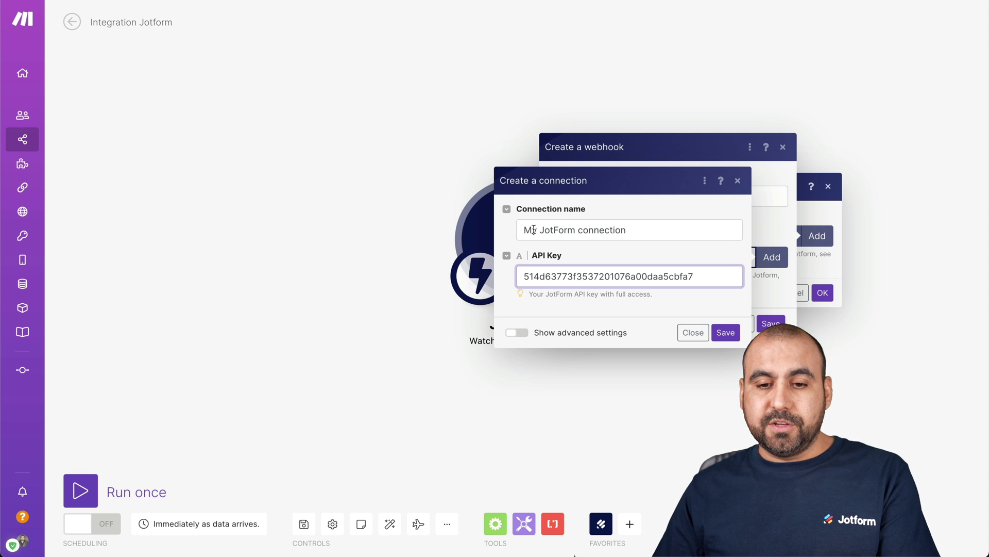
{"action": "left_click", "coordinate": [626, 230]}
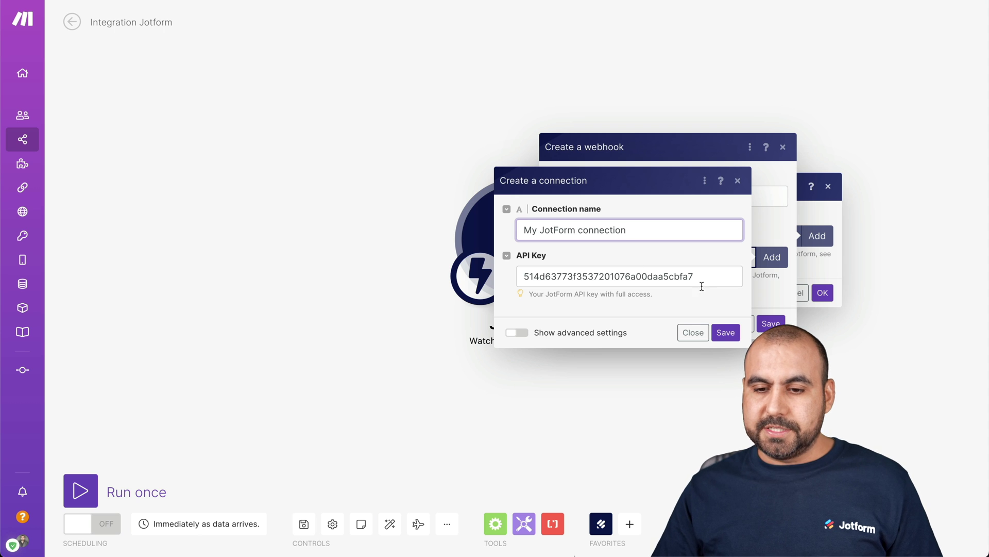
{"action": "left_click", "coordinate": [734, 340]}
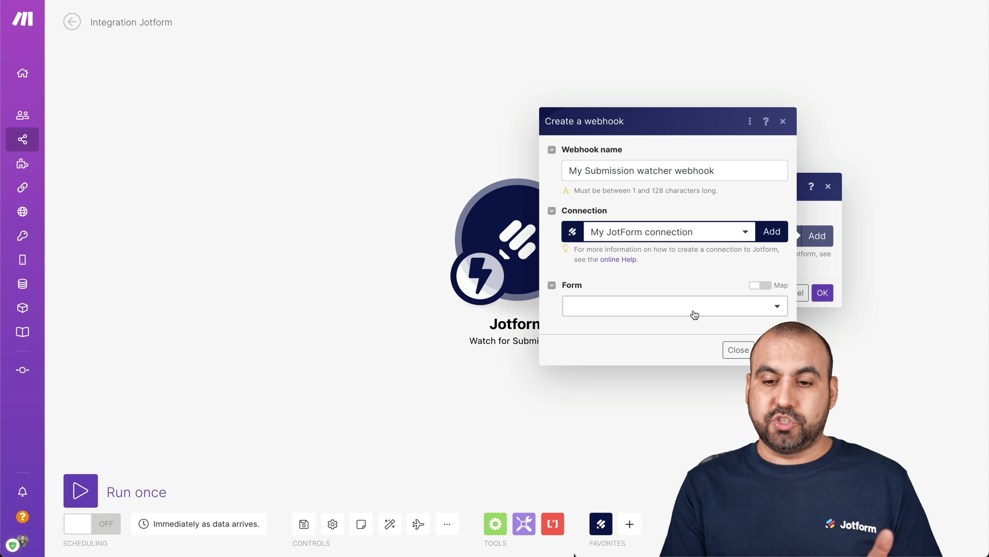
Point the webhook at 'Make Integration Form', save it, and keep 'My Submission watcher' selected
{"action": "left_click", "coordinate": [695, 315]}
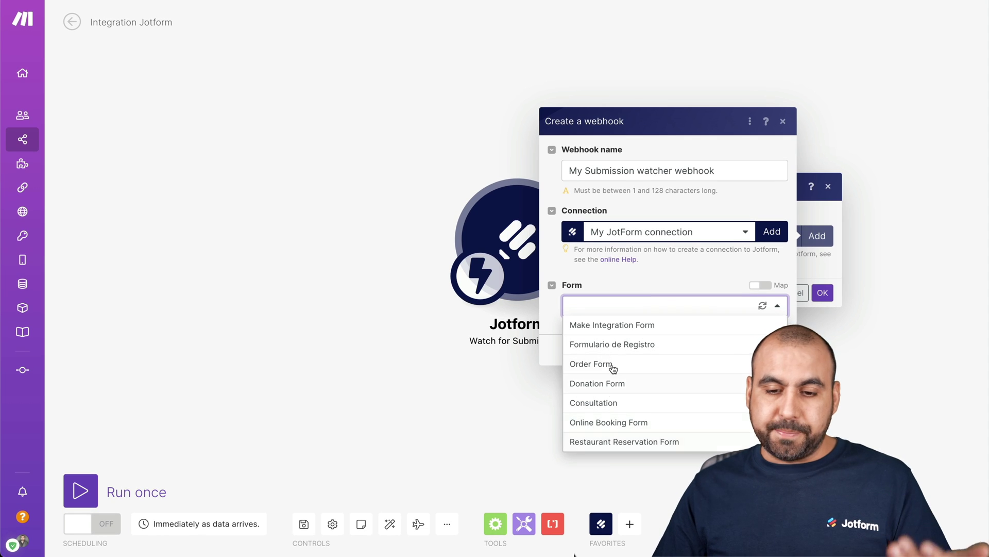
{"action": "left_click", "coordinate": [621, 325]}
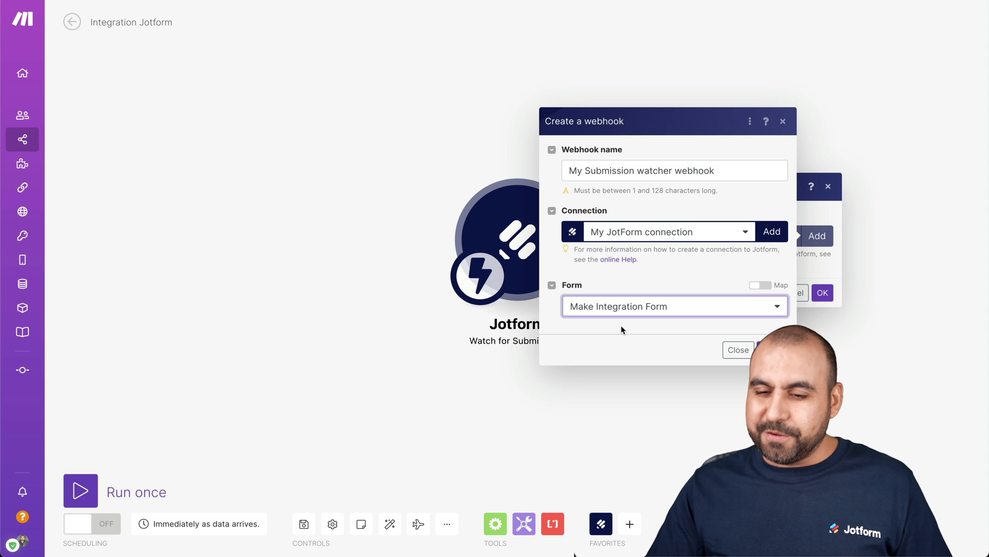
{"action": "left_click", "coordinate": [770, 349]}
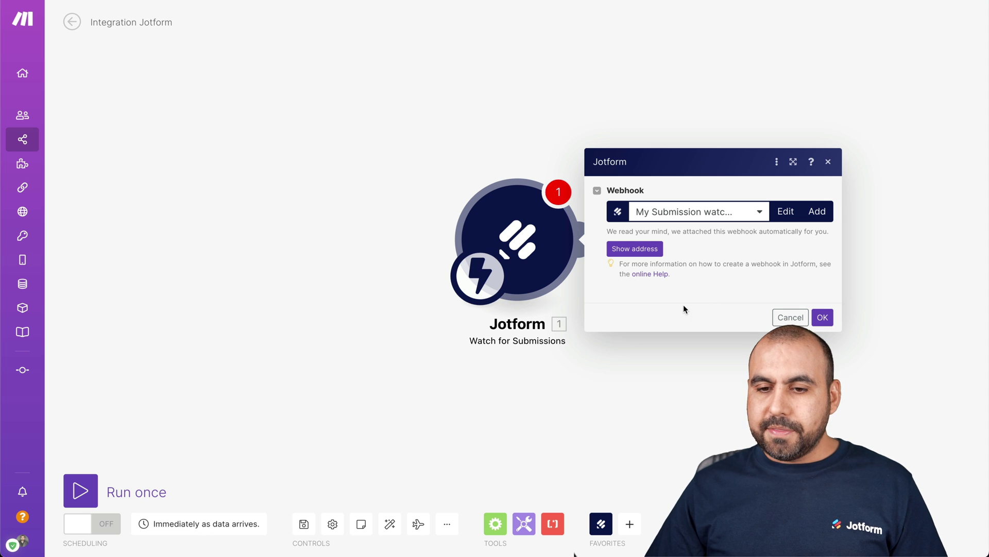
{"action": "left_click", "coordinate": [759, 211]}
{"action": "left_click", "coordinate": [761, 213]}
Close the Jotform trigger settings and add another module after it
{"action": "left_click", "coordinate": [822, 316]}
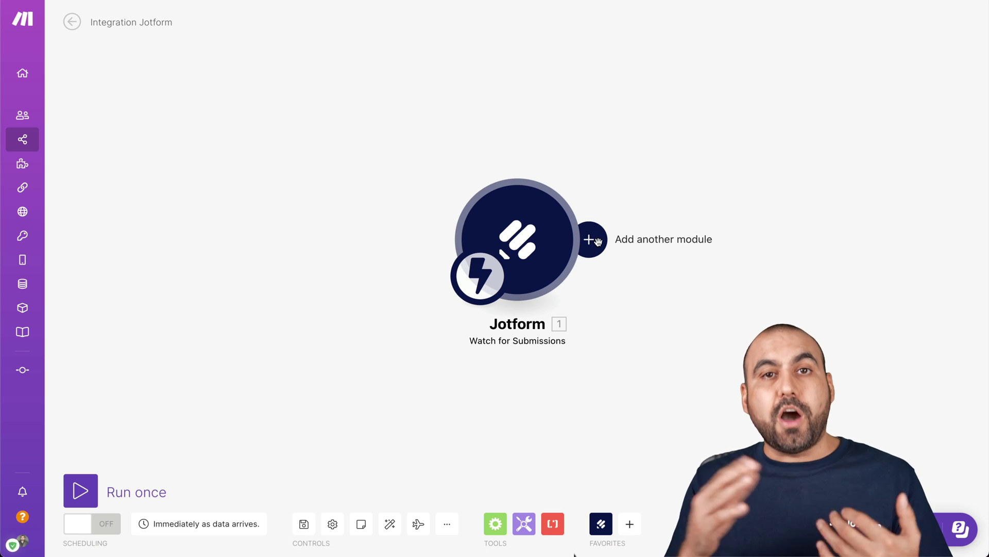
{"action": "left_click", "coordinate": [598, 240]}
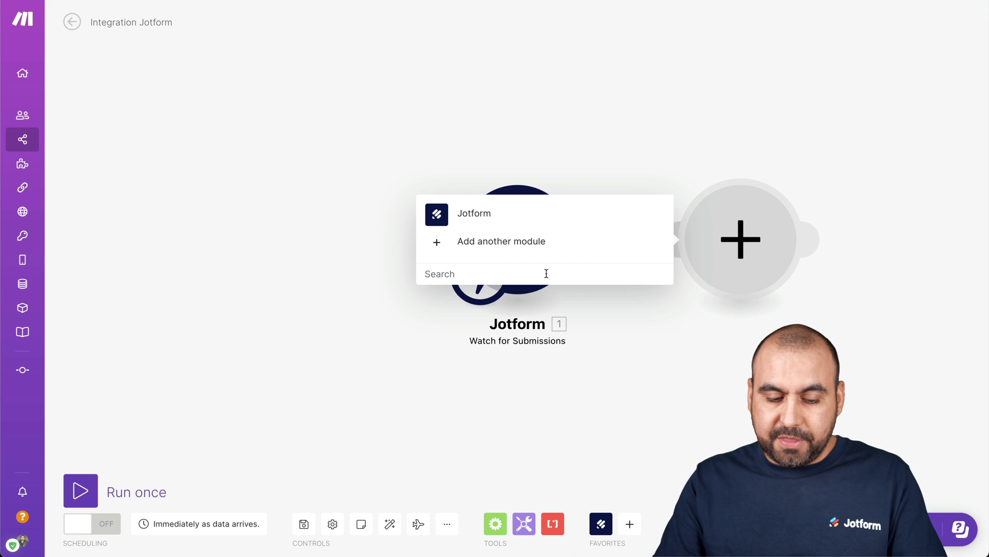
Filter the module picker's apps by 'sendin' to show Sendinblue, GetResponse and MailerSend
{"action": "type", "text": "cl"}
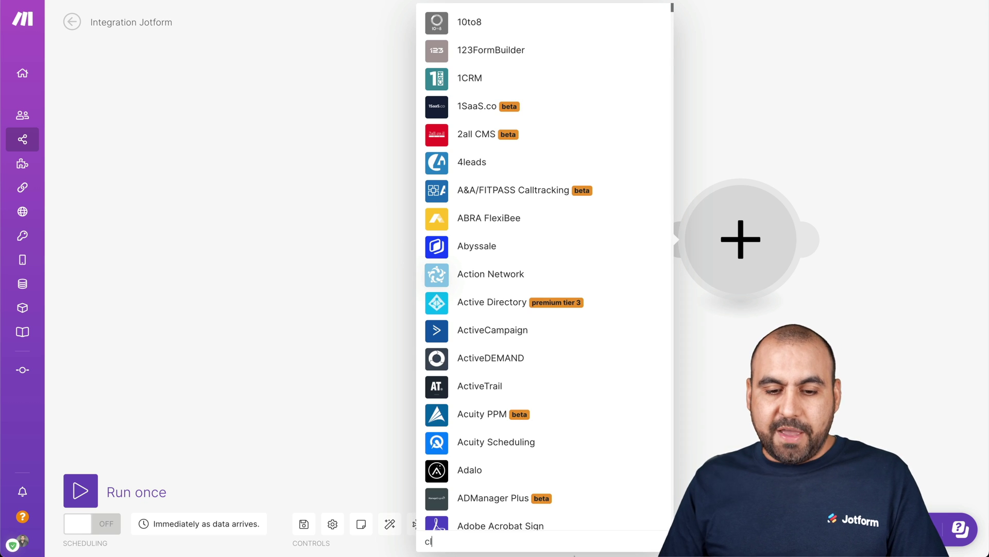
{"action": "scroll", "coordinate": [600, 198], "scroll_direction": "down", "scroll_amount": 12}
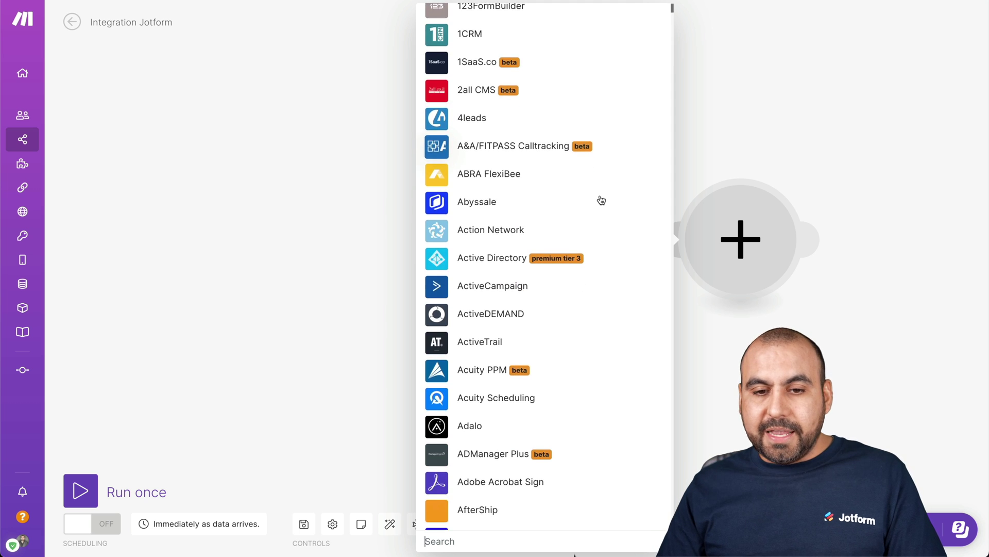
{"action": "scroll", "coordinate": [601, 200], "scroll_direction": "down", "scroll_amount": 15}
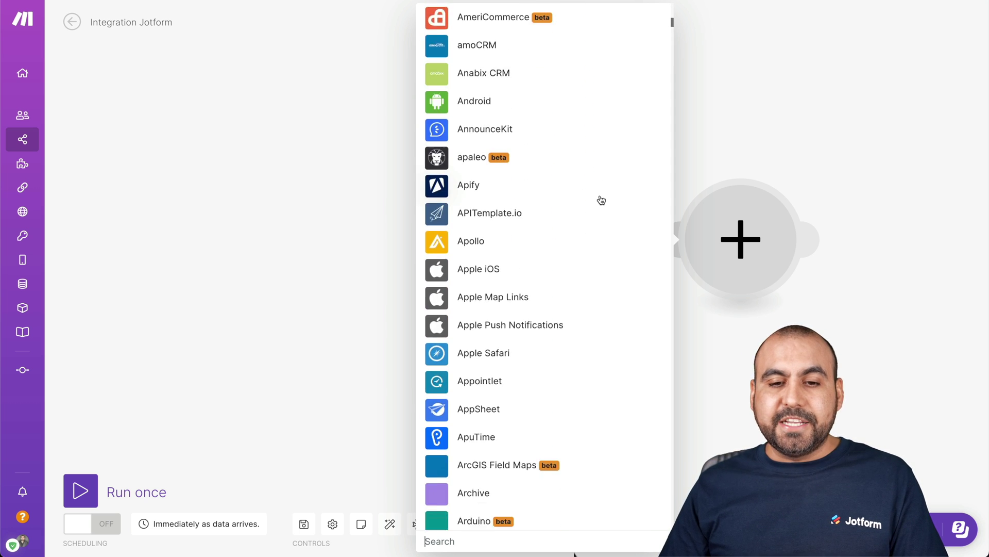
{"action": "scroll", "coordinate": [601, 199], "scroll_direction": "down", "scroll_amount": 5}
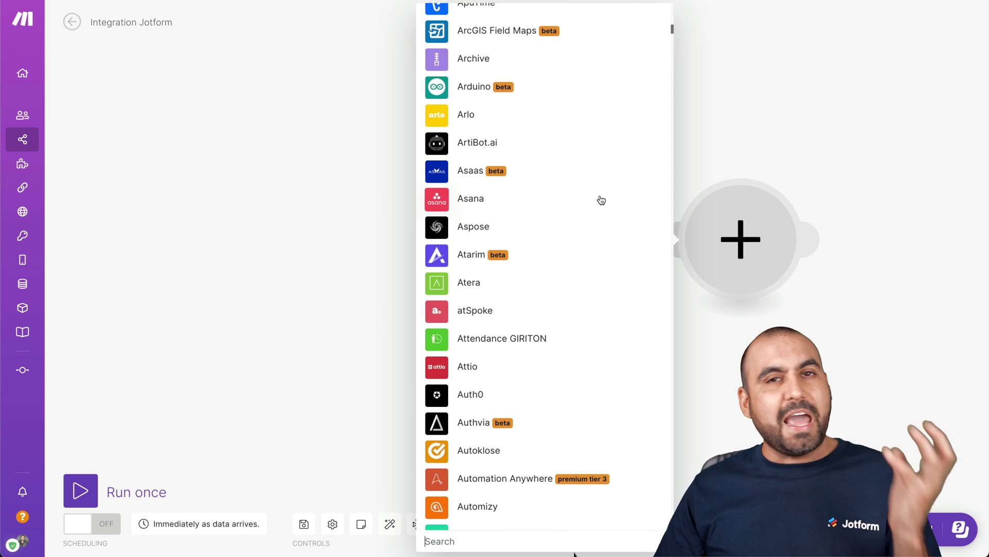
{"action": "scroll", "coordinate": [602, 200], "scroll_direction": "down", "scroll_amount": 8}
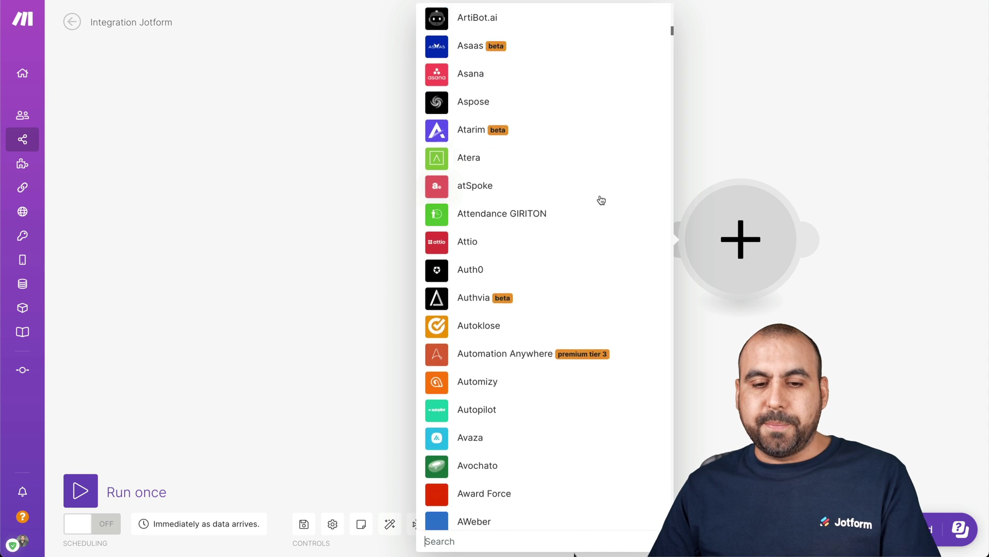
{"action": "scroll", "coordinate": [602, 200], "scroll_direction": "down", "scroll_amount": 3}
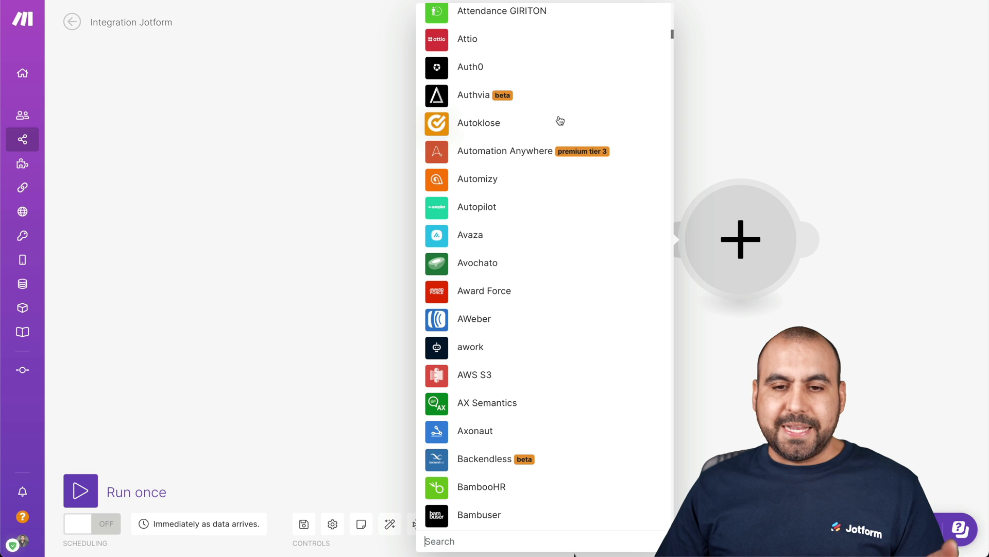
{"action": "scroll", "coordinate": [564, 224], "scroll_direction": "down", "scroll_amount": 8}
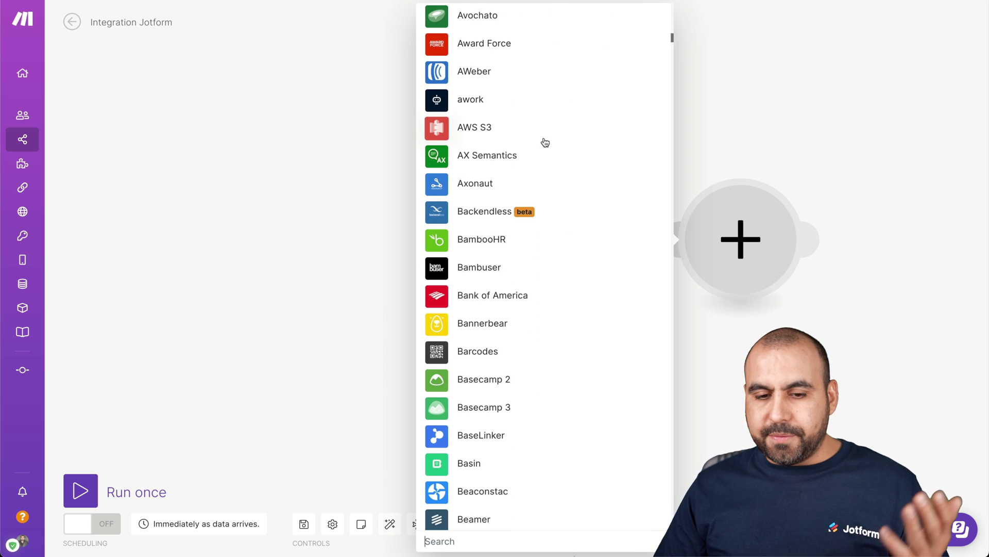
{"action": "scroll", "coordinate": [567, 251], "scroll_direction": "down", "scroll_amount": 8}
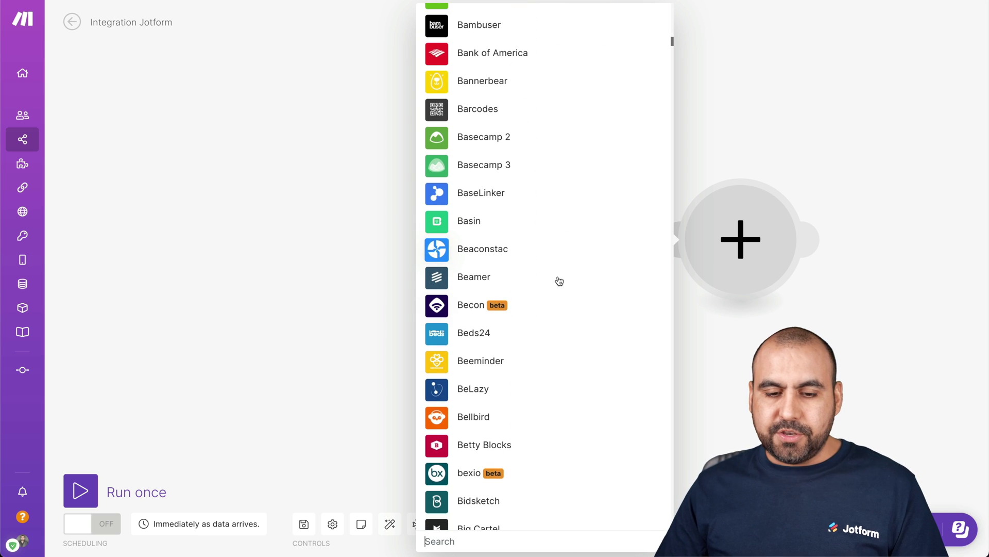
{"action": "scroll", "coordinate": [564, 265], "scroll_direction": "down", "scroll_amount": 3}
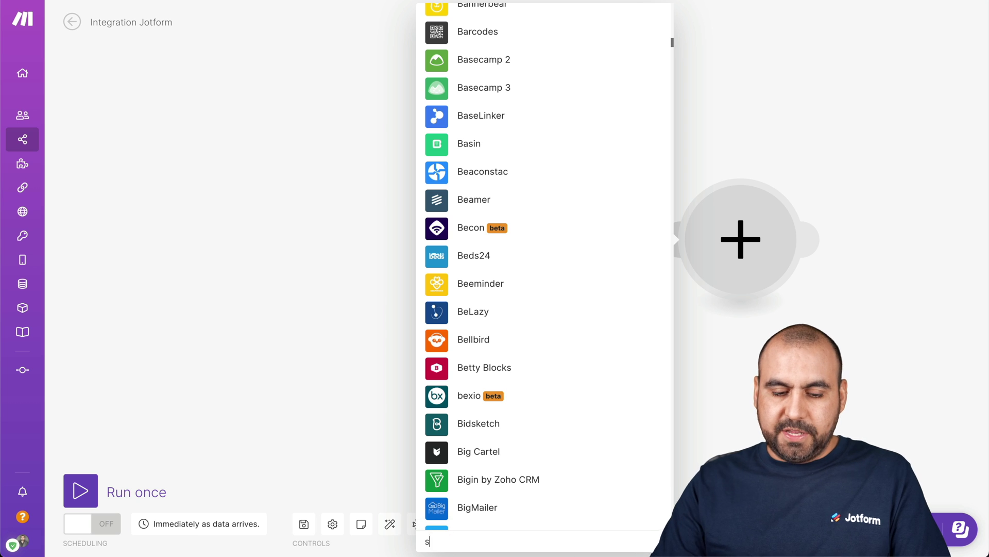
{"action": "type", "text": "in"}
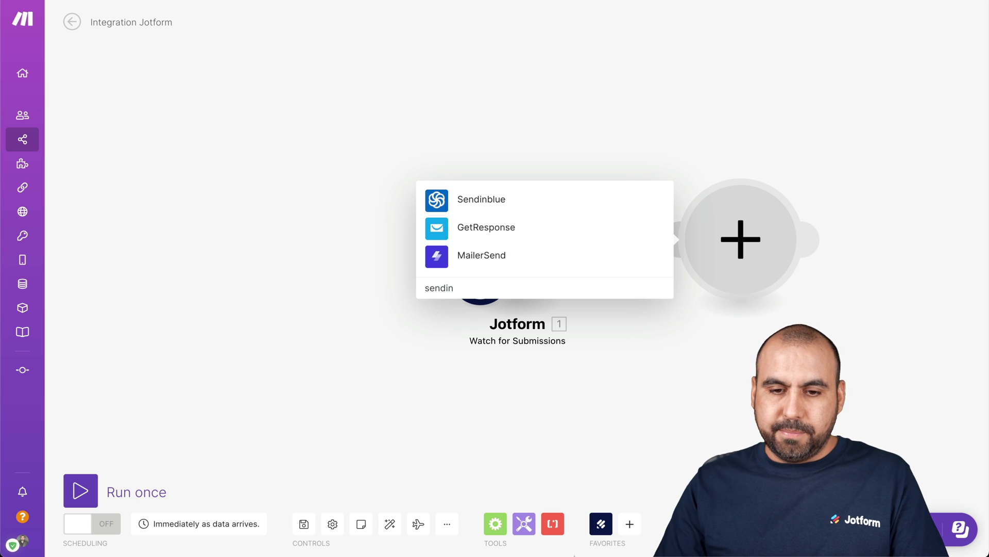
Add Sendinblue's Create a Contact module and begin a new connection ready for its API key
{"action": "left_click", "coordinate": [489, 202]}
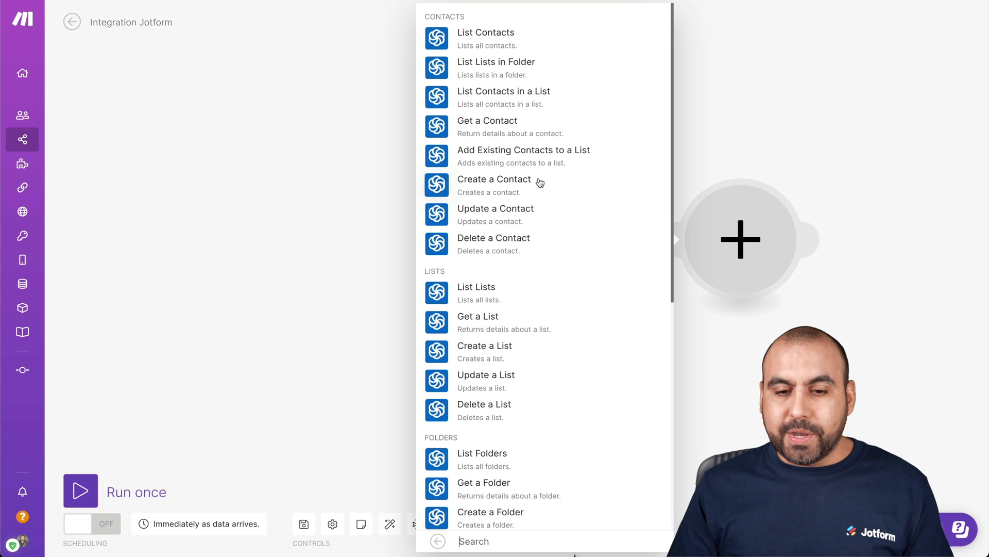
{"action": "left_click", "coordinate": [509, 189]}
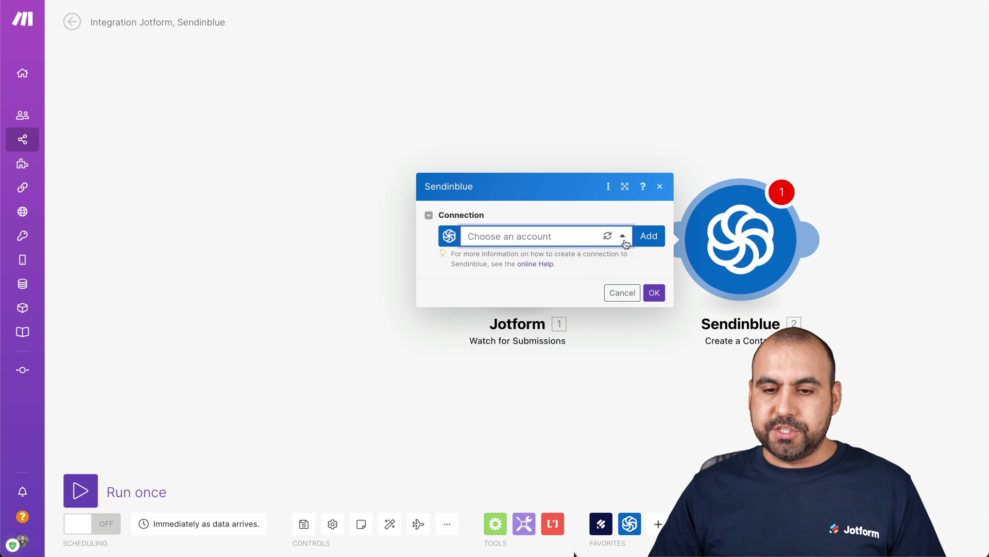
{"action": "left_click", "coordinate": [646, 240]}
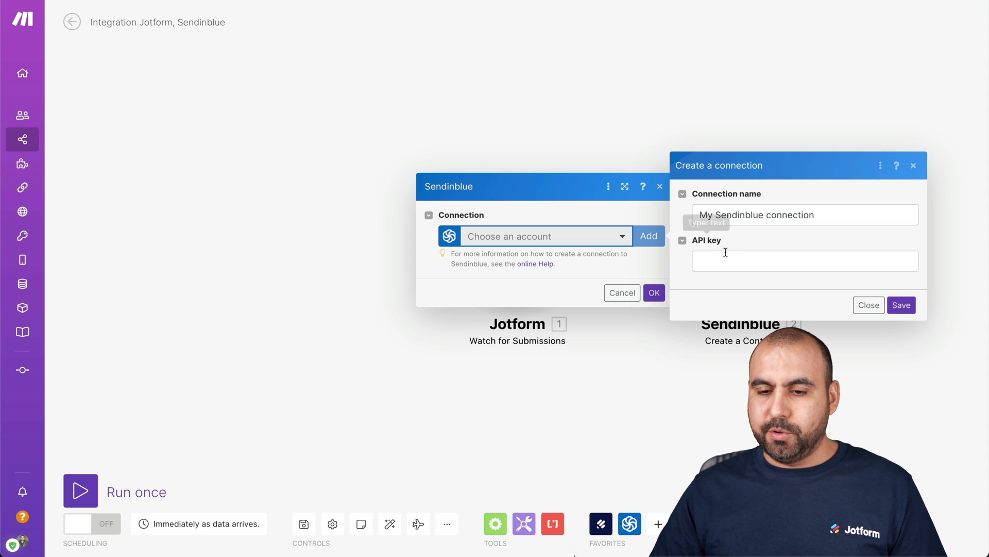
{"action": "left_click", "coordinate": [728, 259]}
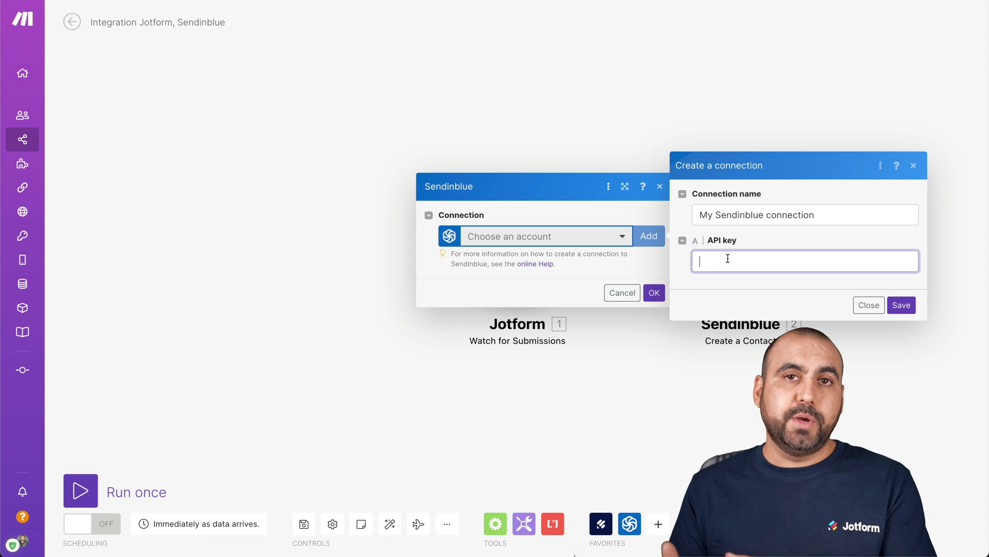
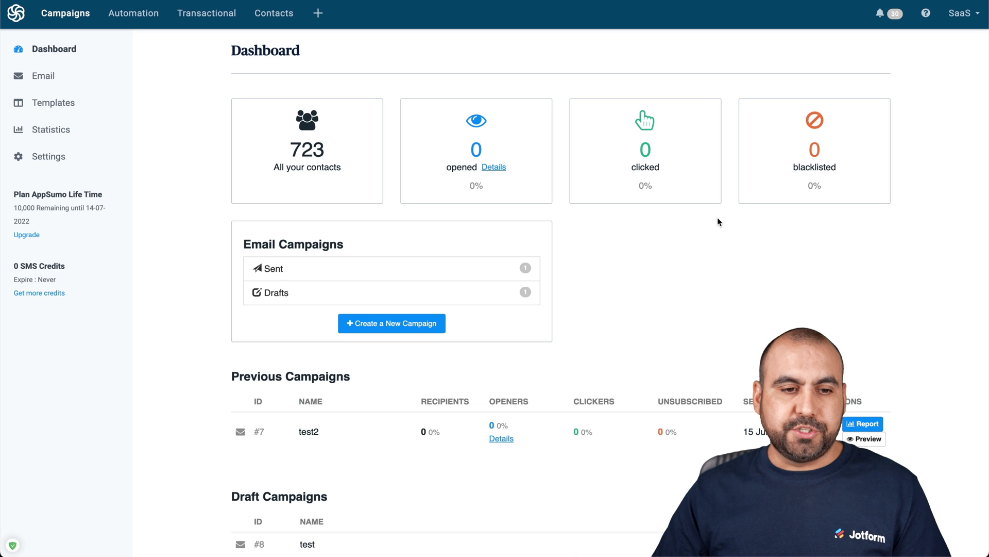
Generate a Sendinblue API key named 'make' on the SMTP & API page and copy it
{"action": "left_click", "coordinate": [959, 14]}
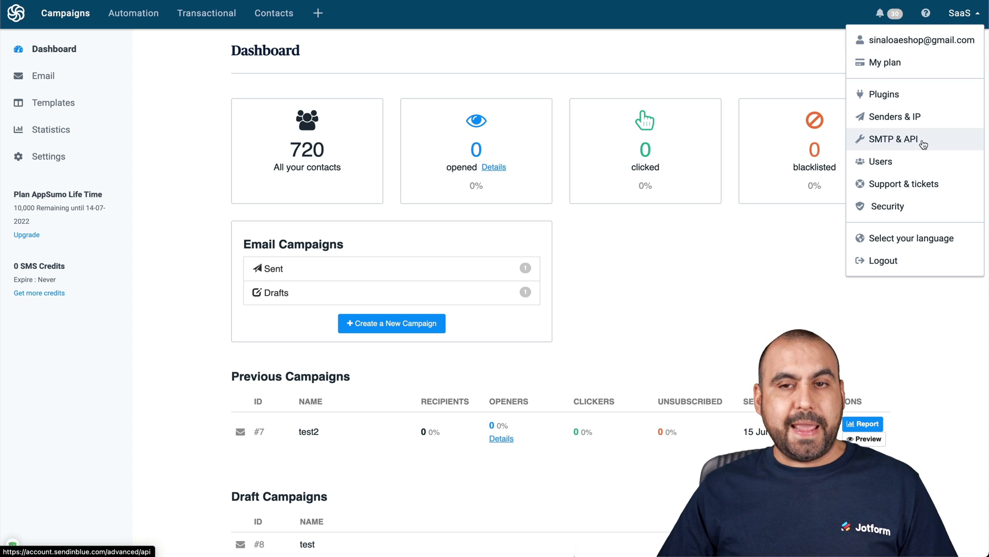
{"action": "left_click", "coordinate": [924, 144]}
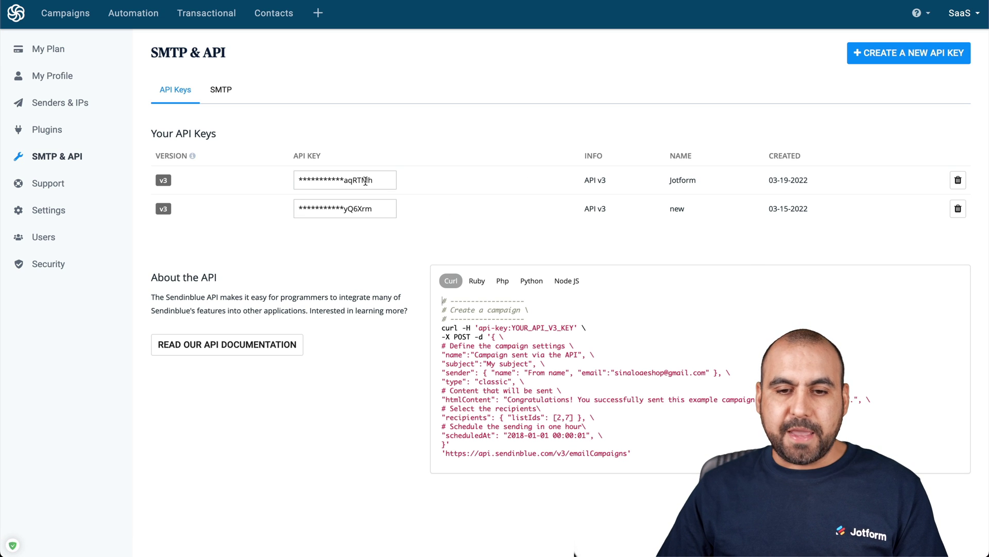
{"action": "left_click", "coordinate": [914, 60]}
{"action": "left_click", "coordinate": [429, 86]}
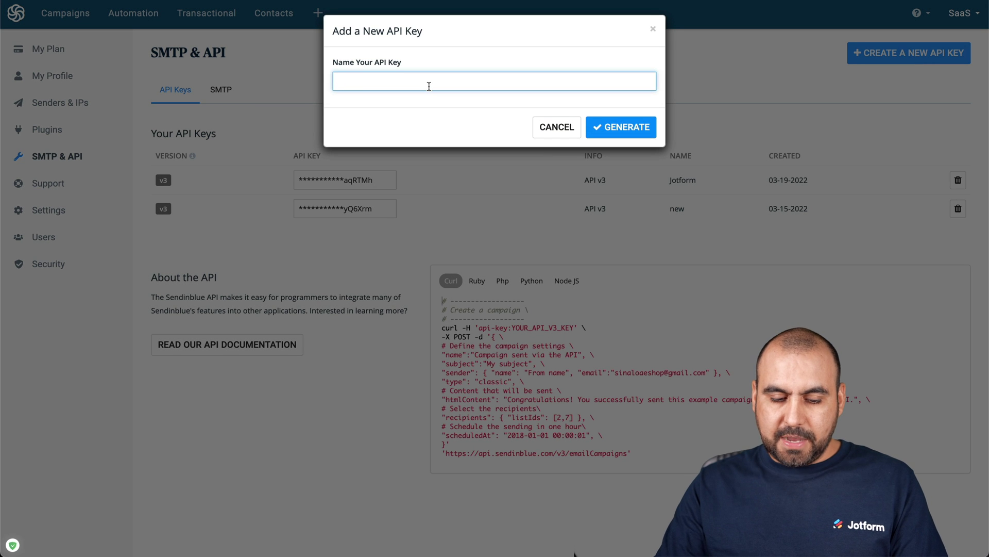
{"action": "left_click", "coordinate": [598, 127]}
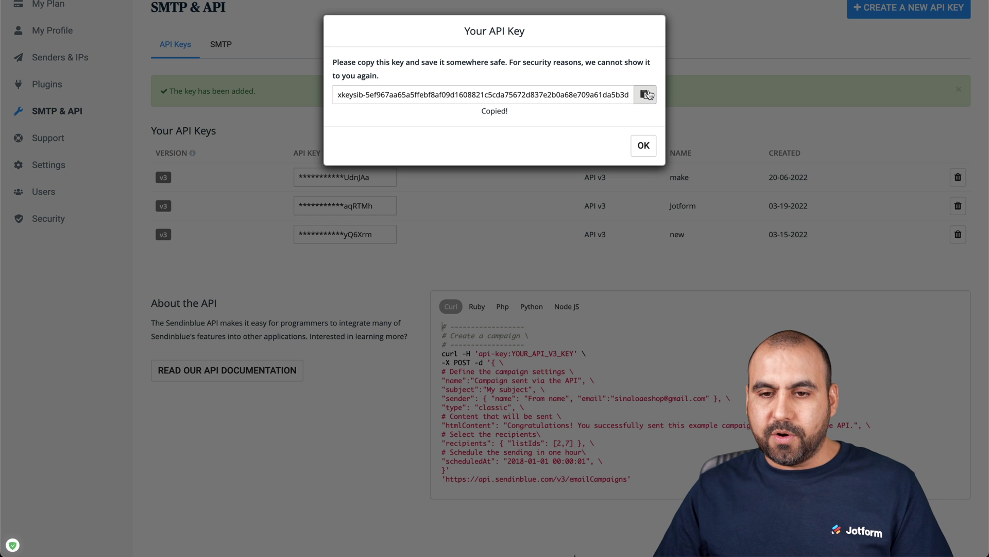
{"action": "left_click", "coordinate": [645, 94]}
{"action": "left_click", "coordinate": [645, 147]}
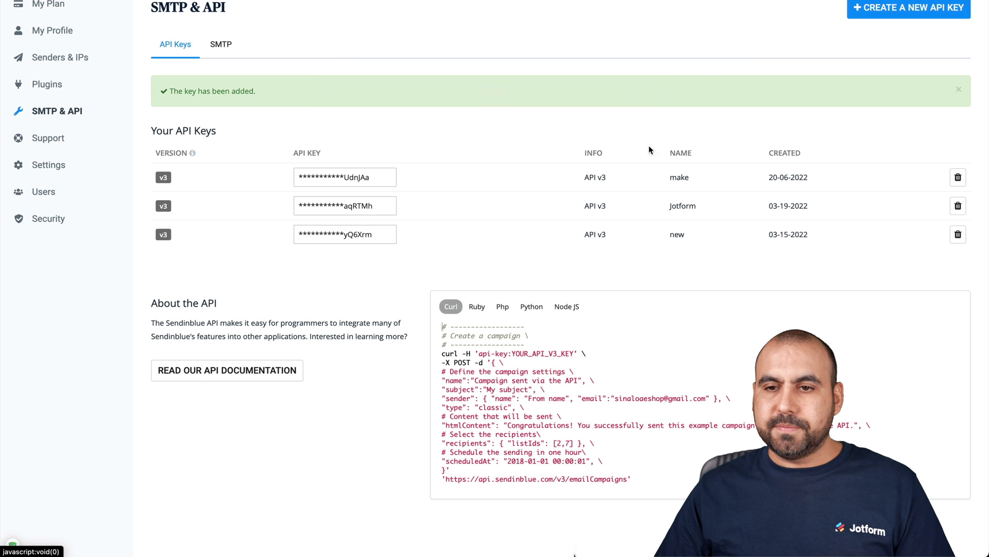
In Make, paste the copied API key and save it as 'My Sendinblue connection'
{"action": "key", "text": "alt+Tab"}
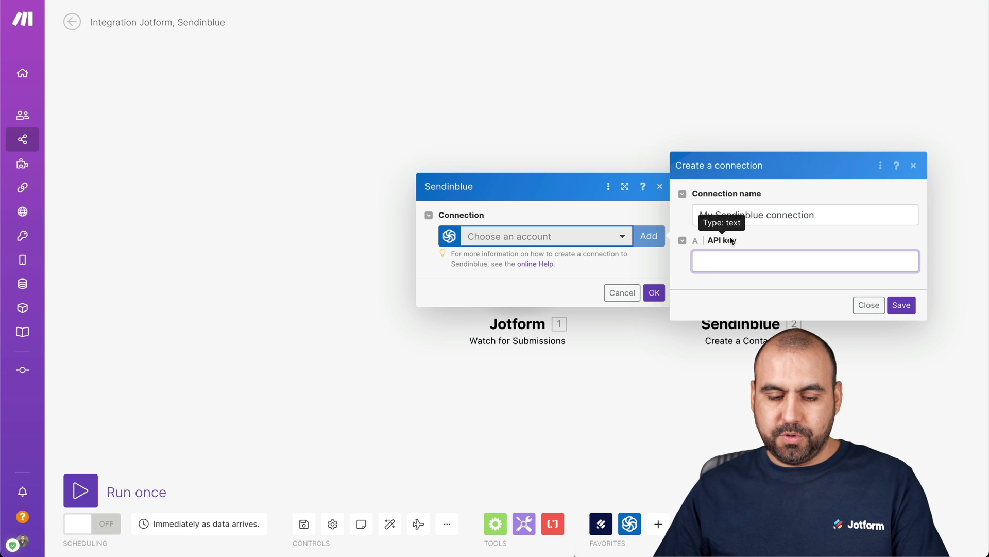
{"action": "key", "text": "ctrl+v"}
{"action": "left_click", "coordinate": [906, 304]}
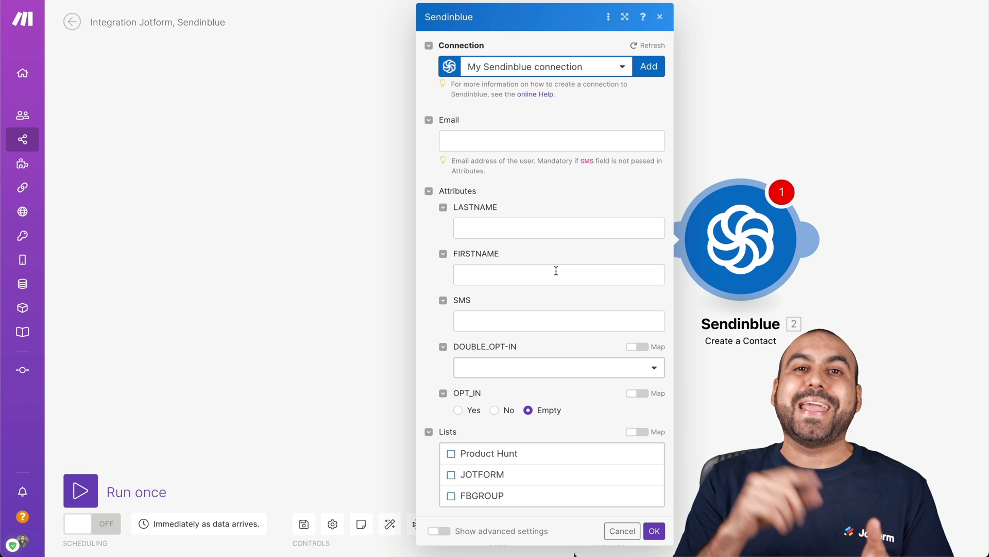
Map the Jotform Request: Email value into the Create a Contact Email field
{"action": "left_click", "coordinate": [493, 147]}
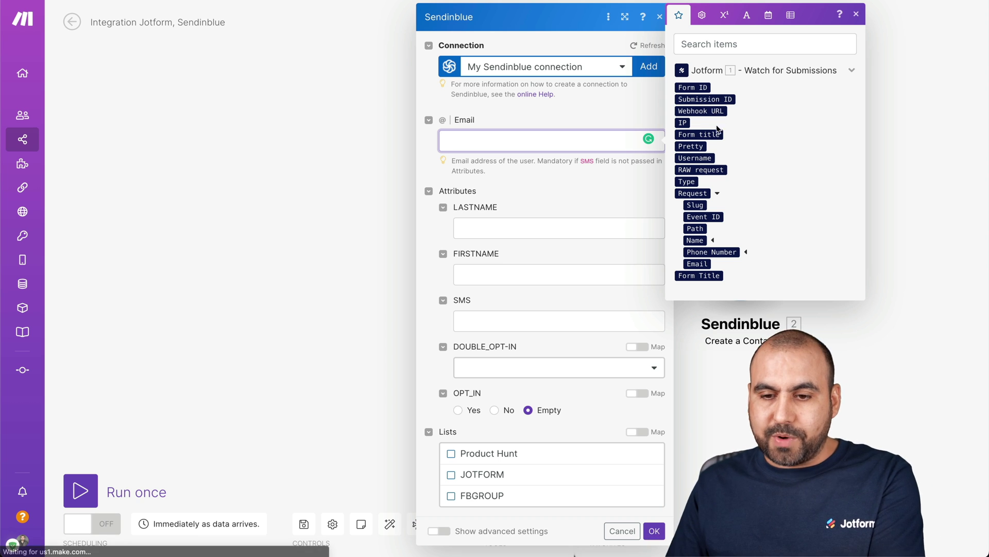
{"action": "left_click_drag", "start_coordinate": [701, 263], "coordinate": [515, 141]}
{"action": "left_click", "coordinate": [606, 189]}
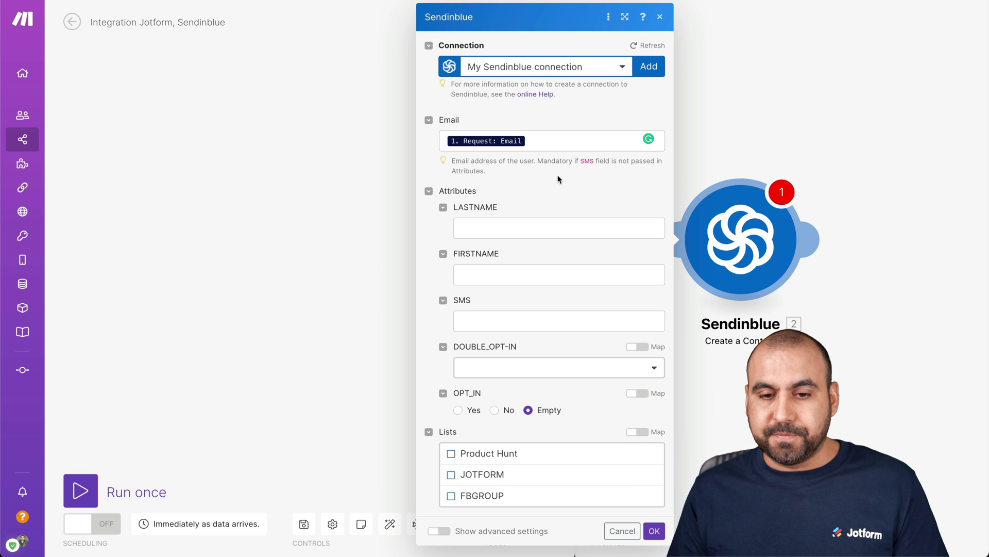
Map Name: Last Name to LASTNAME and Name: First Name to FIRSTNAME
{"action": "left_click", "coordinate": [513, 224]}
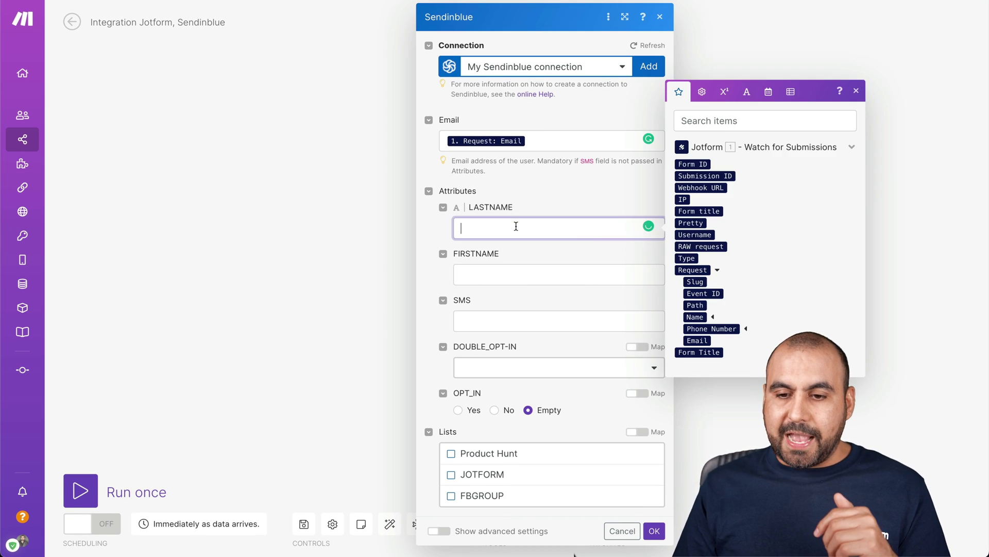
{"action": "left_click", "coordinate": [715, 318]}
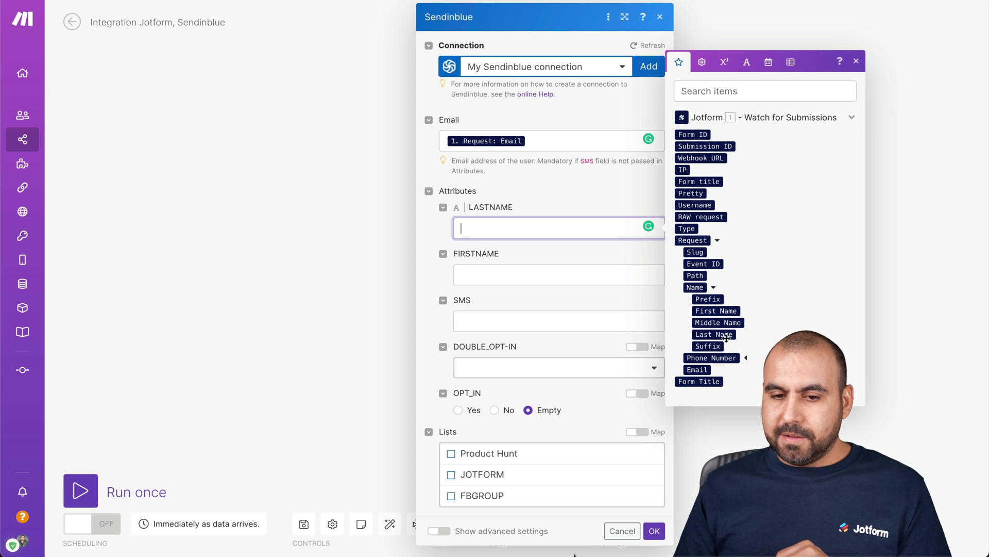
{"action": "left_click", "coordinate": [721, 335]}
{"action": "left_click", "coordinate": [548, 273]}
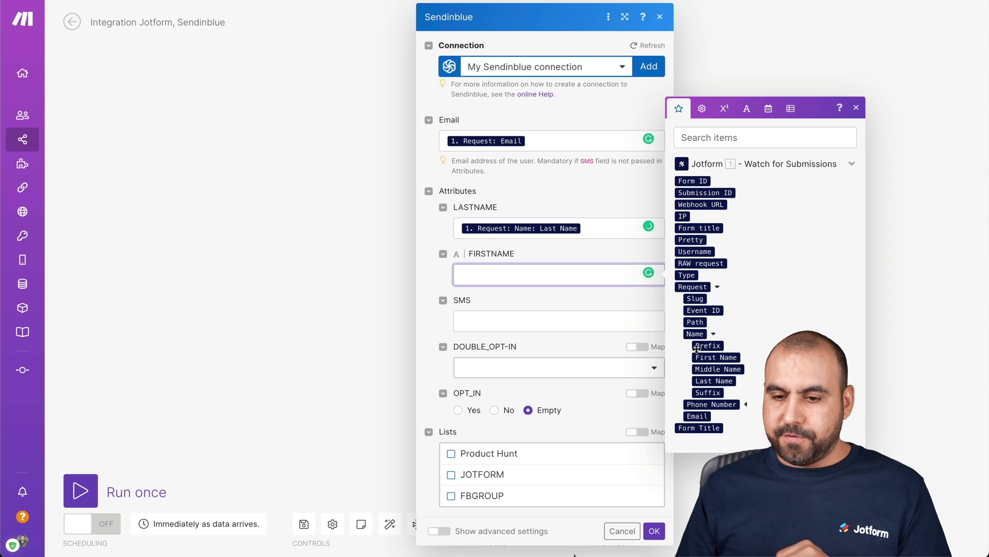
{"action": "left_click", "coordinate": [716, 358]}
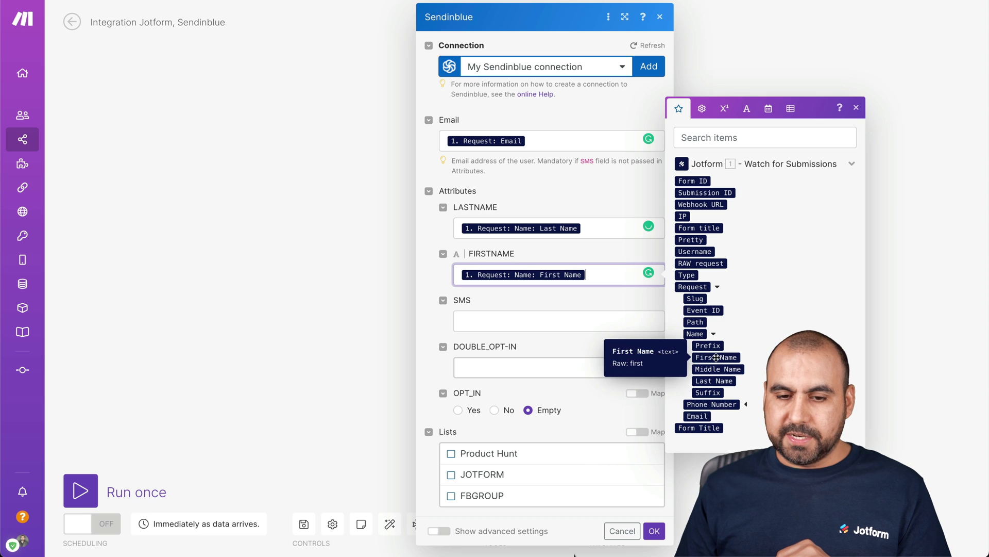
Map Phone Number to SMS and tick the JOTFORM list for new contacts
{"action": "left_click", "coordinate": [554, 323]}
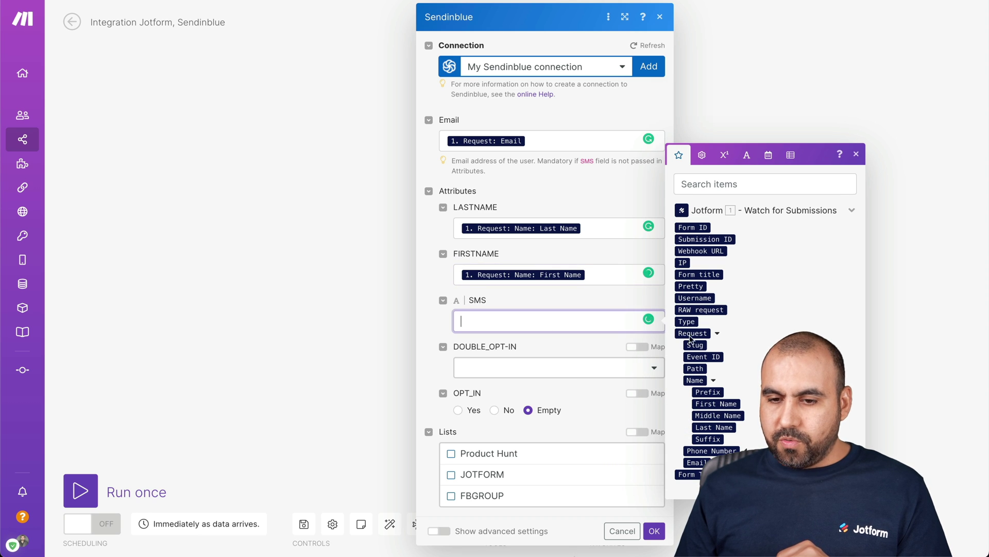
{"action": "left_click", "coordinate": [732, 451]}
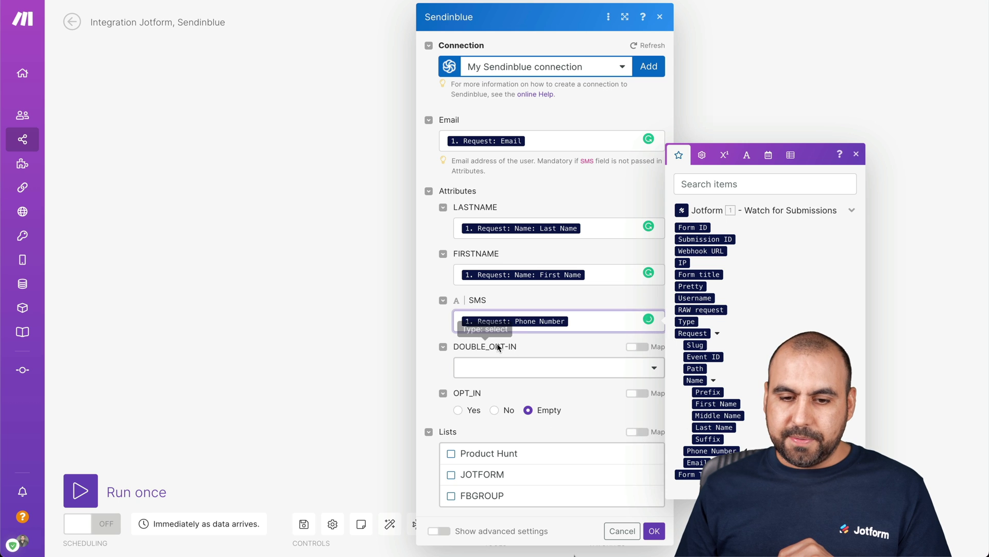
{"action": "left_click", "coordinate": [428, 313]}
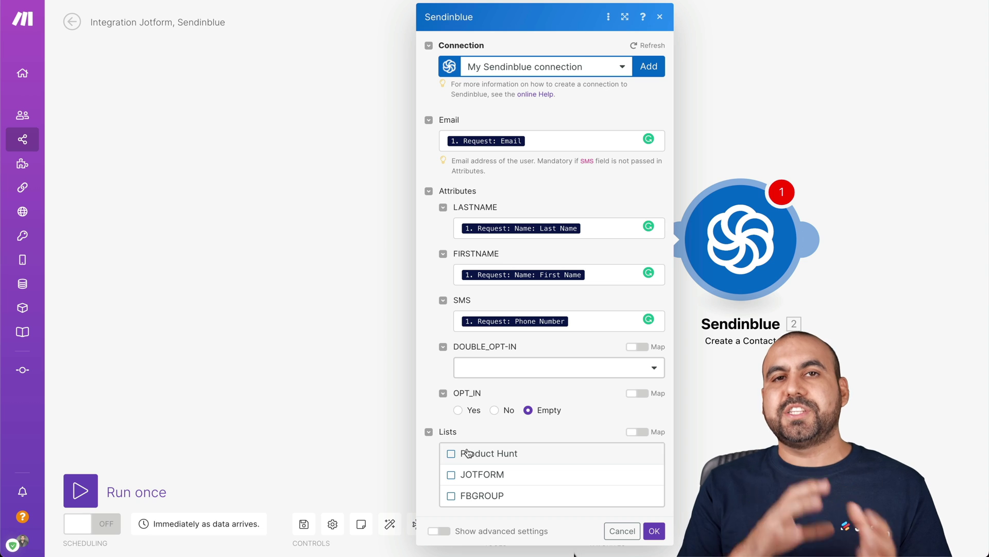
{"action": "left_click", "coordinate": [452, 475]}
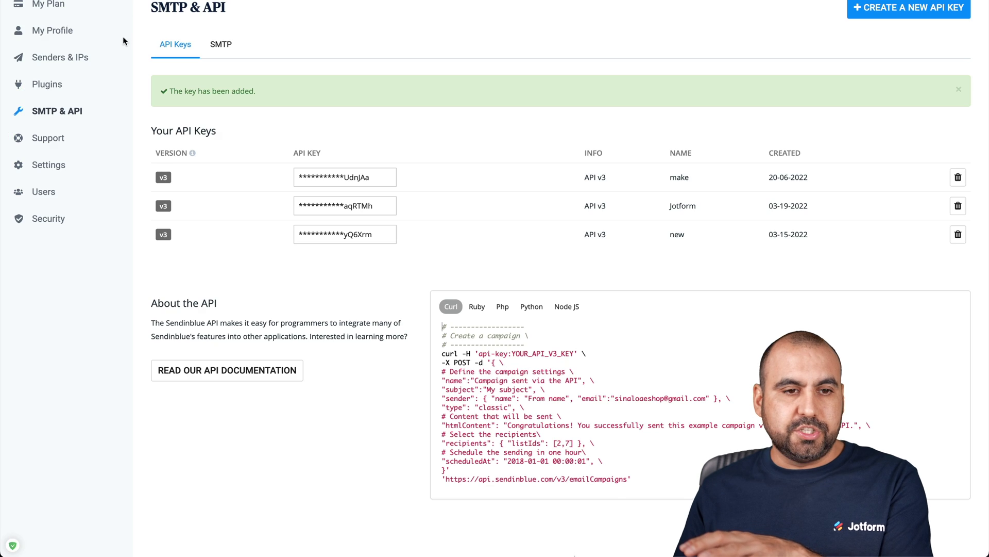
{"action": "scroll", "coordinate": [122, 36], "scroll_direction": "up", "scroll_amount": 2}
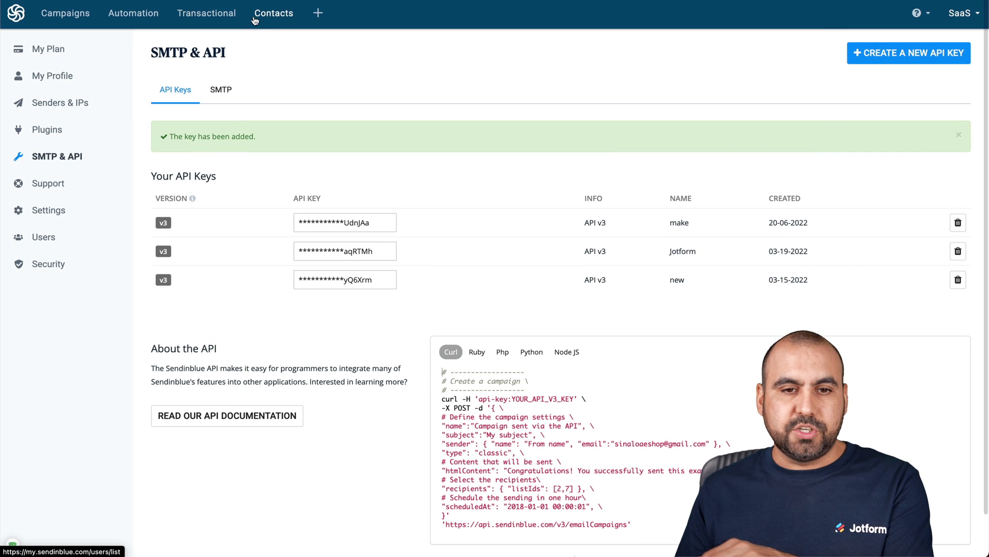
Go to Sendinblue Contacts > Lists to see the three contact lists
{"action": "left_click", "coordinate": [276, 14]}
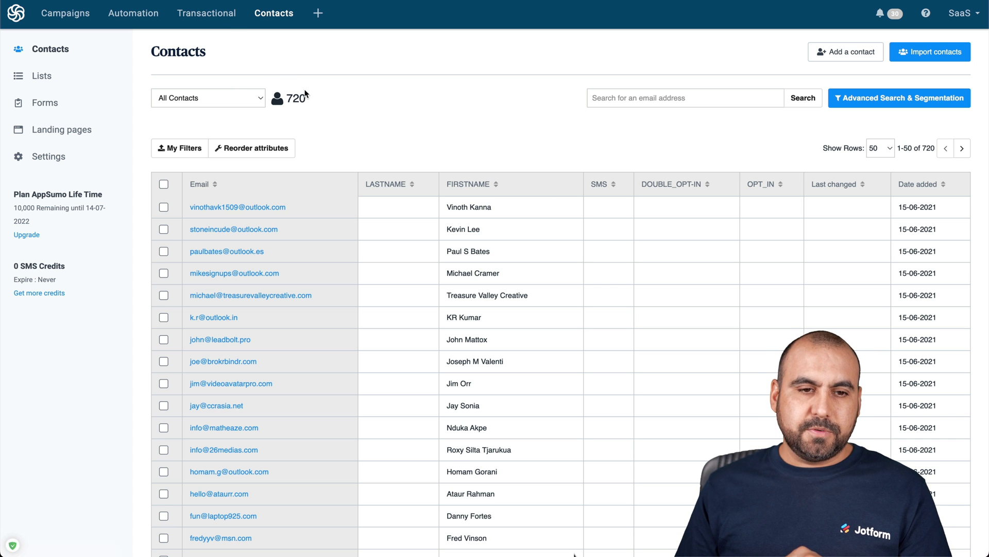
{"action": "left_click", "coordinate": [46, 76]}
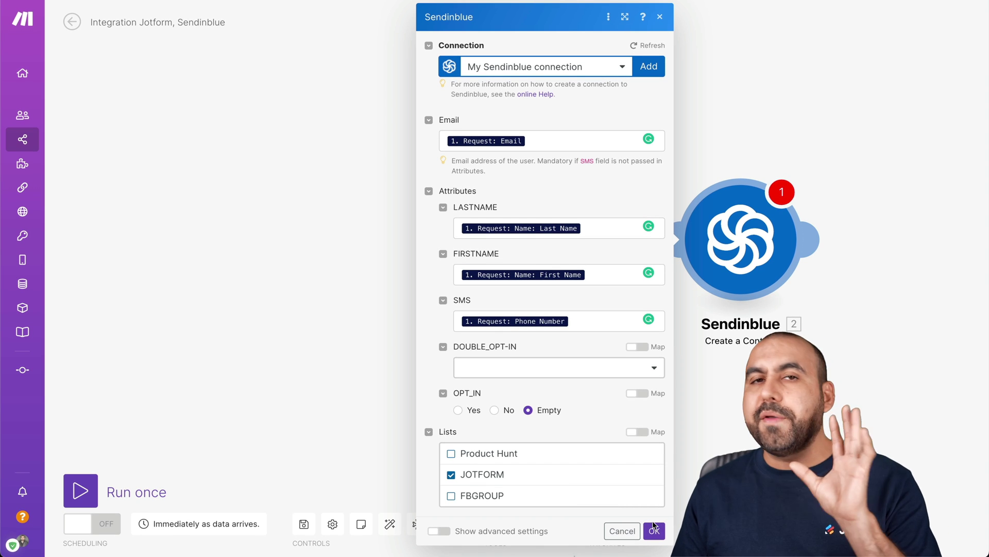
Save the Sendinblue Create a Contact settings and run the scenario once
{"action": "left_click", "coordinate": [654, 531]}
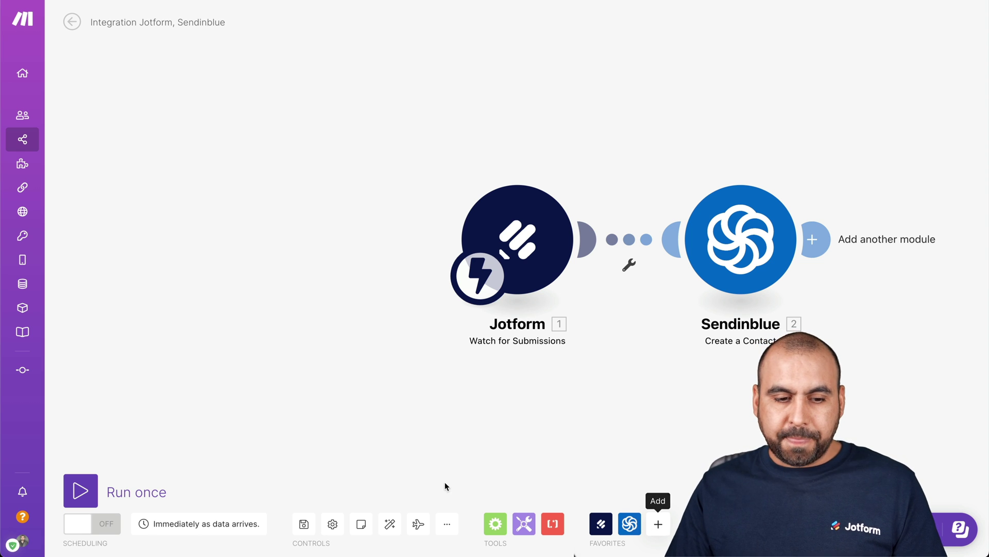
{"action": "left_click", "coordinate": [93, 495]}
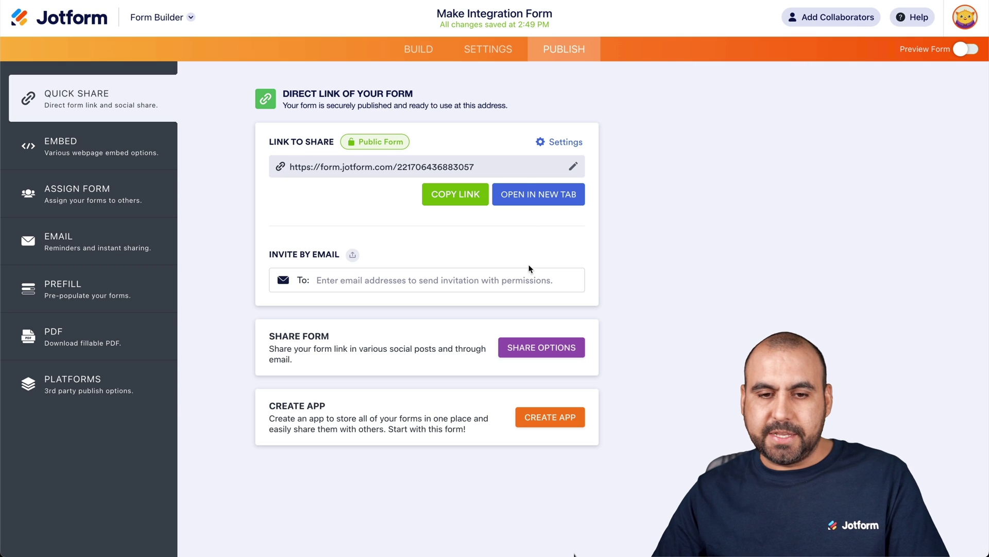
Submit the Make Integration Form with a test first name, last name, phone number and email
{"action": "left_click", "coordinate": [563, 205]}
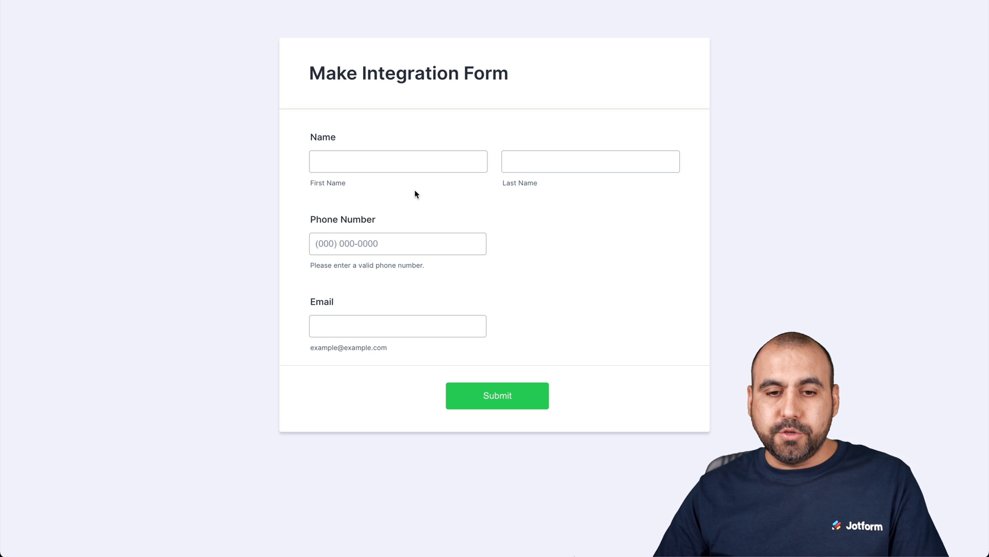
{"action": "left_click", "coordinate": [394, 163]}
{"action": "left_click", "coordinate": [590, 161]}
{"action": "key", "text": "Tab"}
{"action": "type", "text": "1234"}
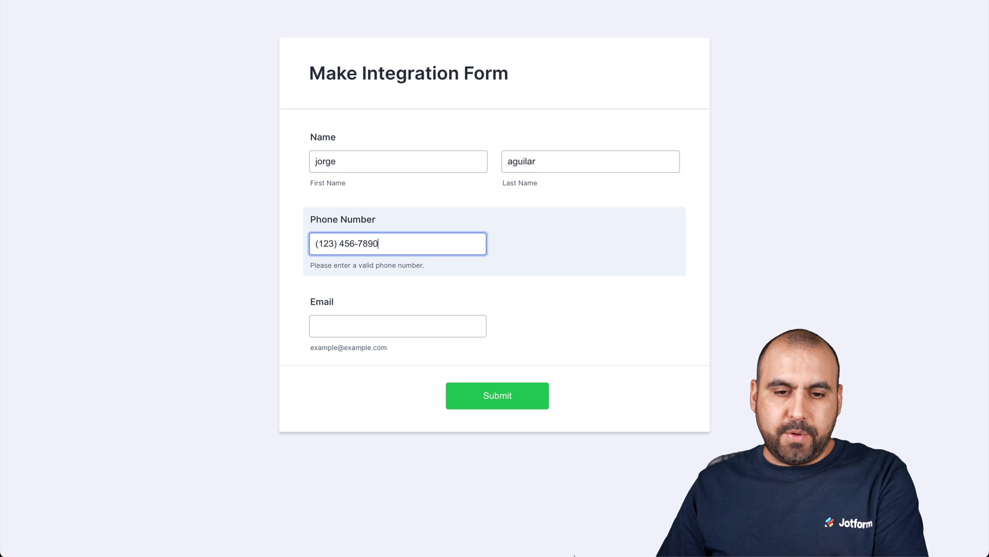
{"action": "left_click", "coordinate": [342, 325]}
{"action": "type", "text": "@"}
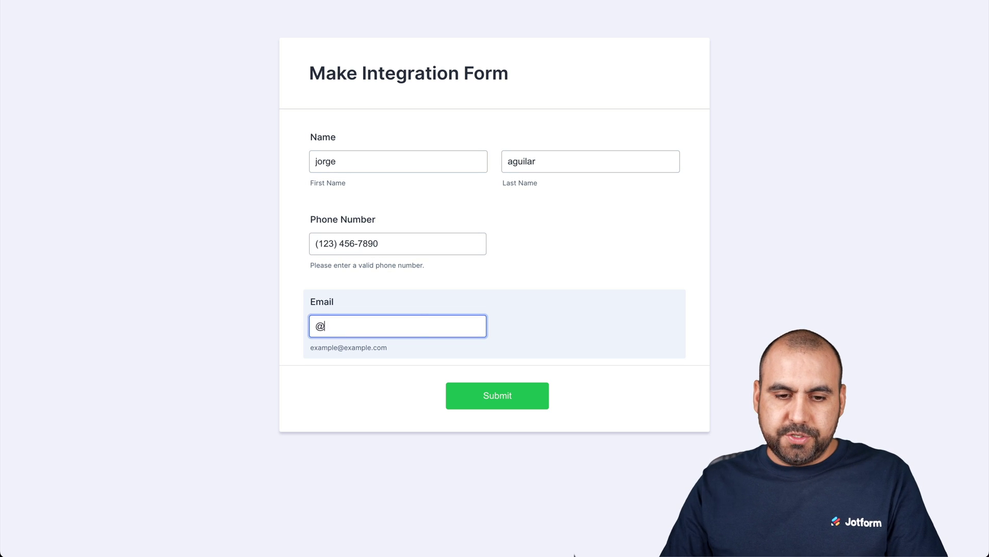
{"action": "type", "text": "@"}
{"action": "left_click", "coordinate": [490, 402]}
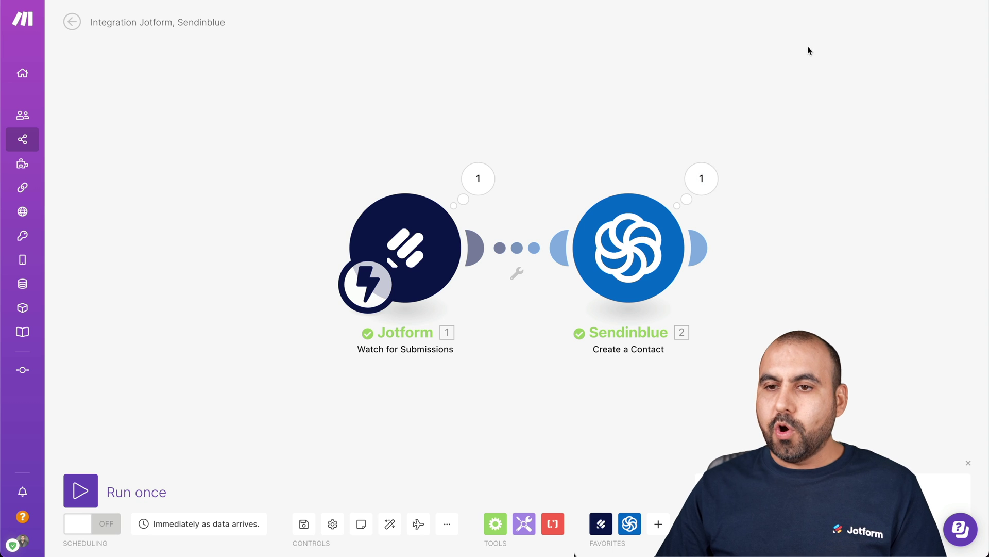
Switch to the Sendinblue browser tab showing the contact lists
{"action": "left_click", "coordinate": [879, 1]}
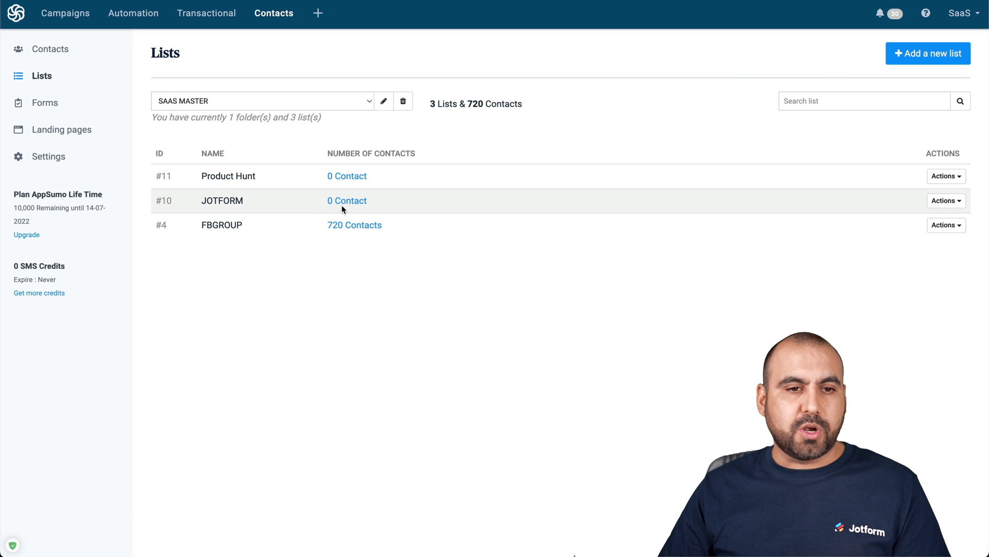
Reload the Lists page, view the JOTFORM list's new contact, then go back to Make
{"action": "key", "text": "super+r"}
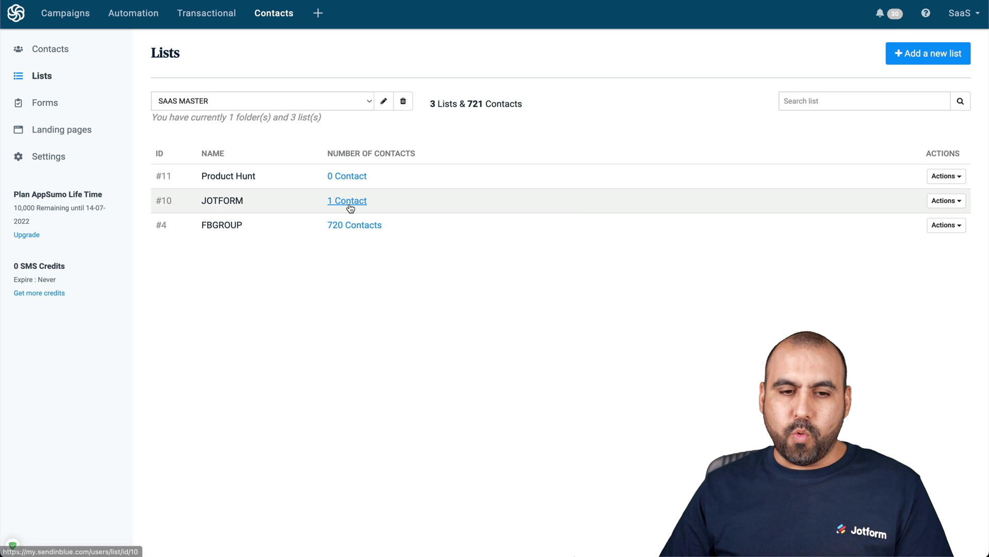
{"action": "left_click", "coordinate": [348, 202]}
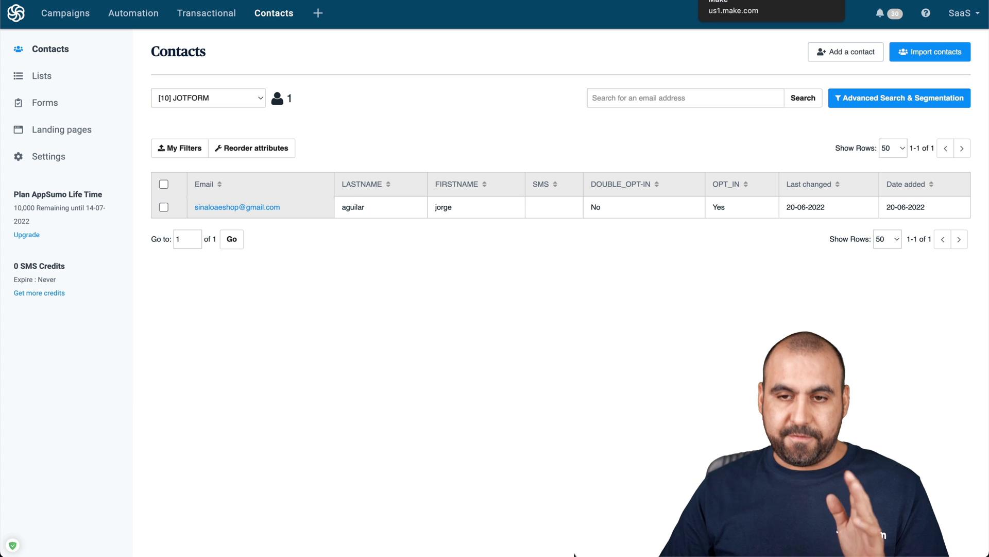
{"action": "left_click", "coordinate": [732, 0]}
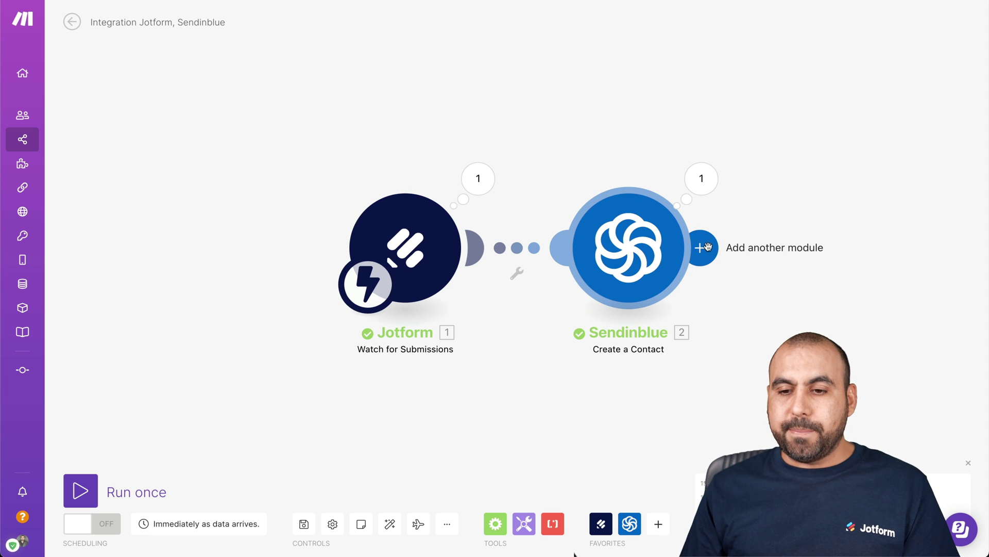
{"action": "left_click", "coordinate": [711, 253]}
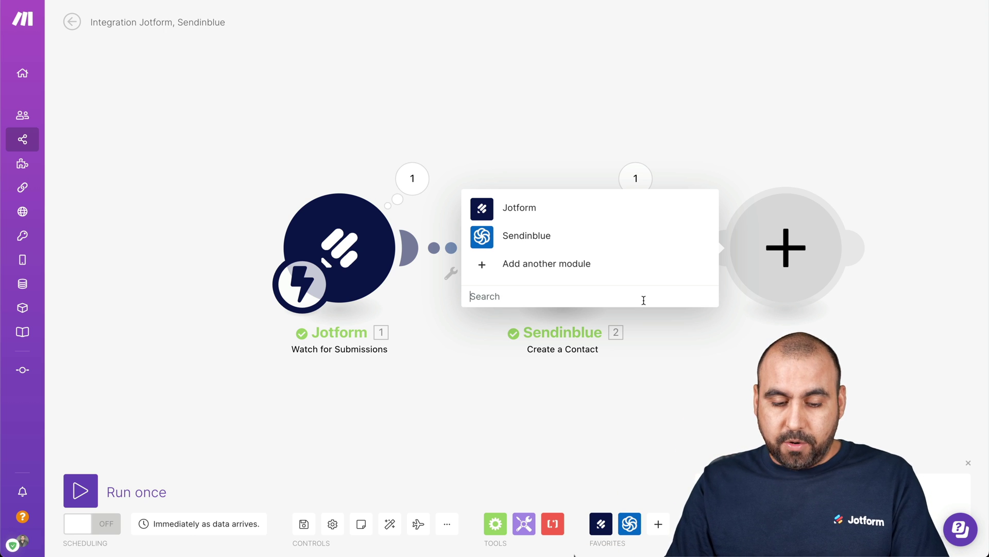
{"action": "type", "text": "twil"}
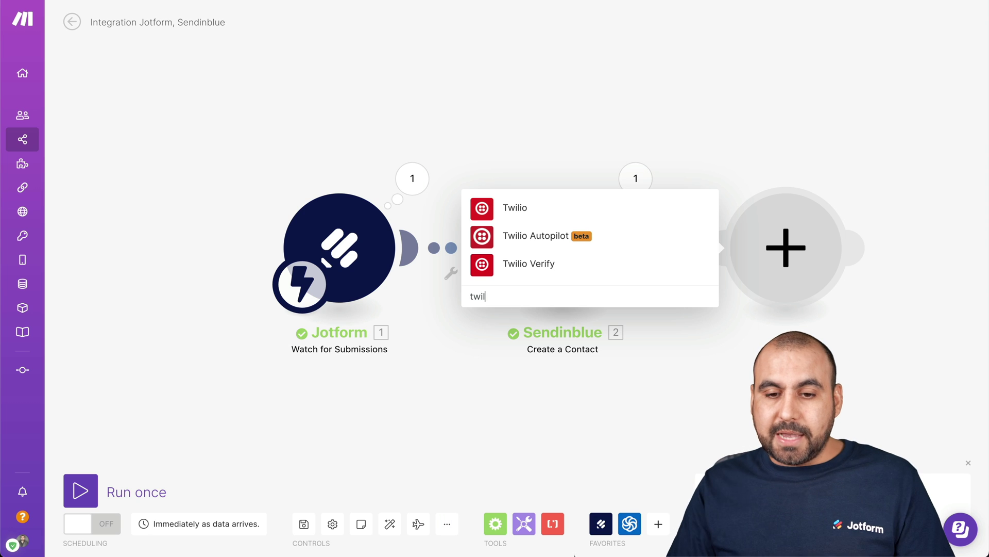
{"action": "double_click", "coordinate": [508, 290]}
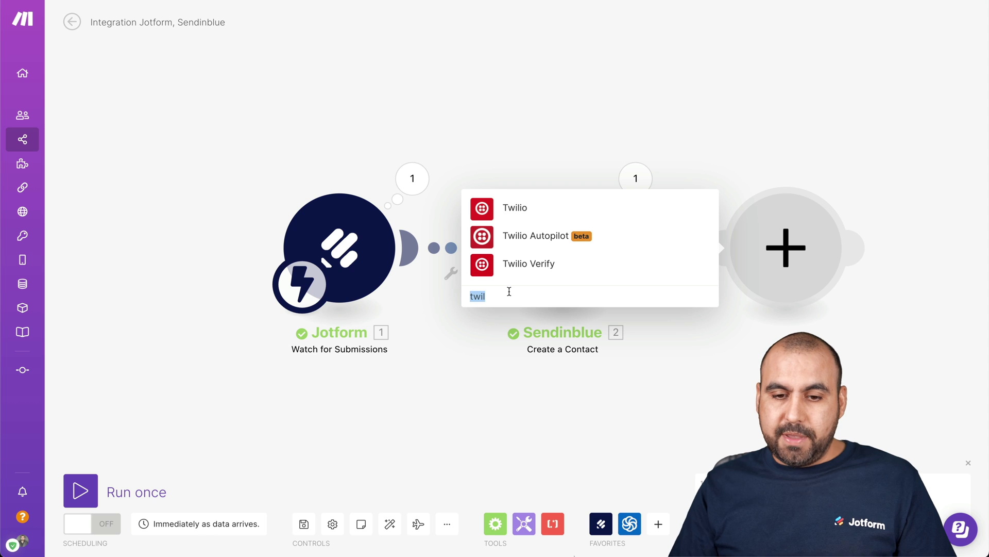
{"action": "key", "text": "BackSpace"}
{"action": "type", "text": "click"}
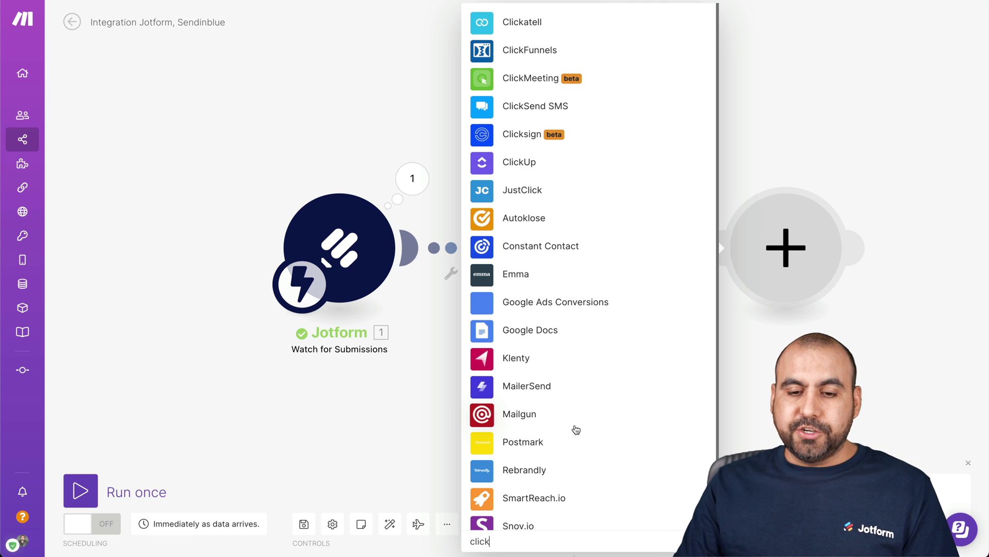
{"action": "scroll", "coordinate": [576, 429], "scroll_direction": "down", "scroll_amount": 1}
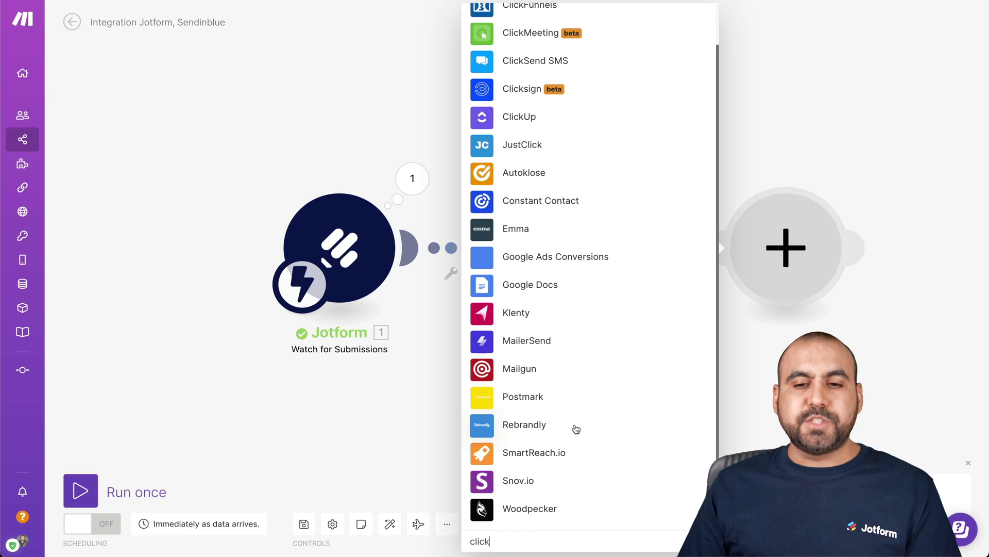
{"action": "scroll", "coordinate": [524, 428], "scroll_direction": "up", "scroll_amount": 1}
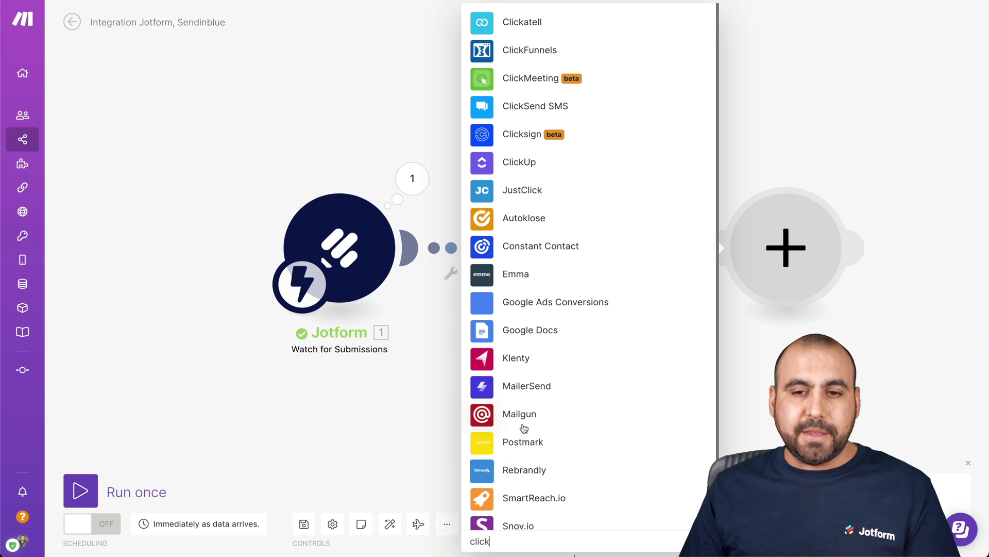
{"action": "key", "text": "BackSpace"}
{"action": "key", "text": "BackSpace"}
{"action": "key", "text": "BackSpace"}
{"action": "key", "text": "BackSpace"}
{"action": "key", "text": "BackSpace"}
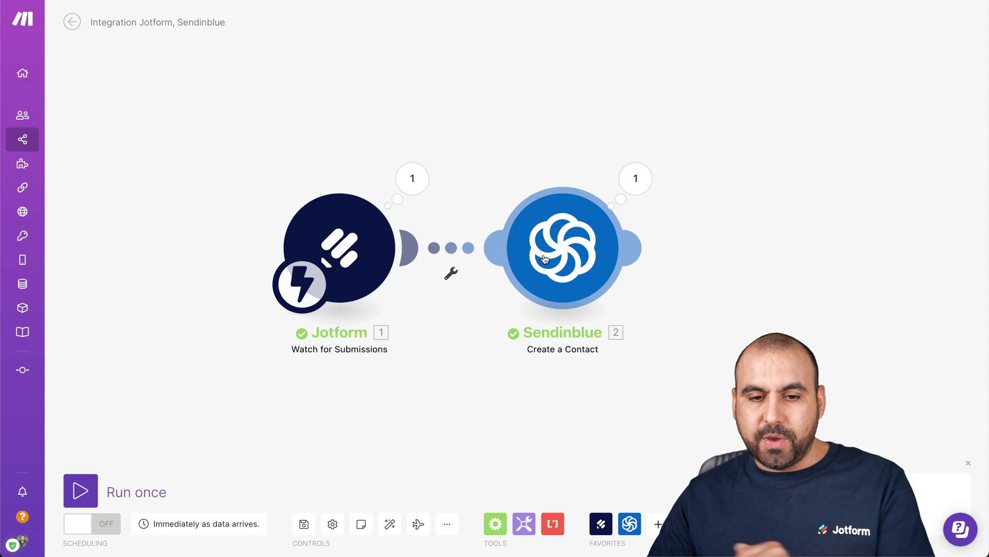
Delete the Jotform Watch for Submissions trigger module from the scenario
{"action": "left_click", "coordinate": [364, 248]}
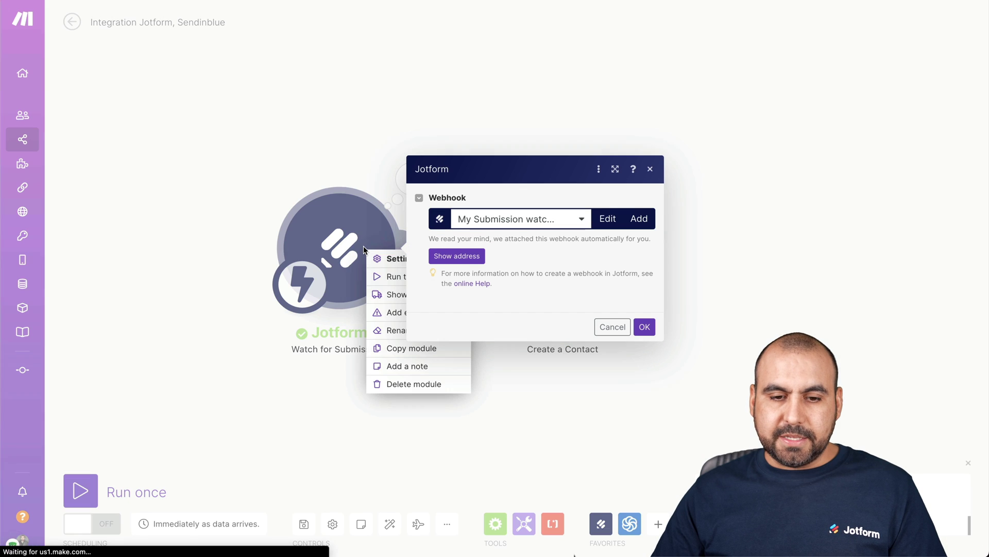
{"action": "left_click", "coordinate": [651, 169]}
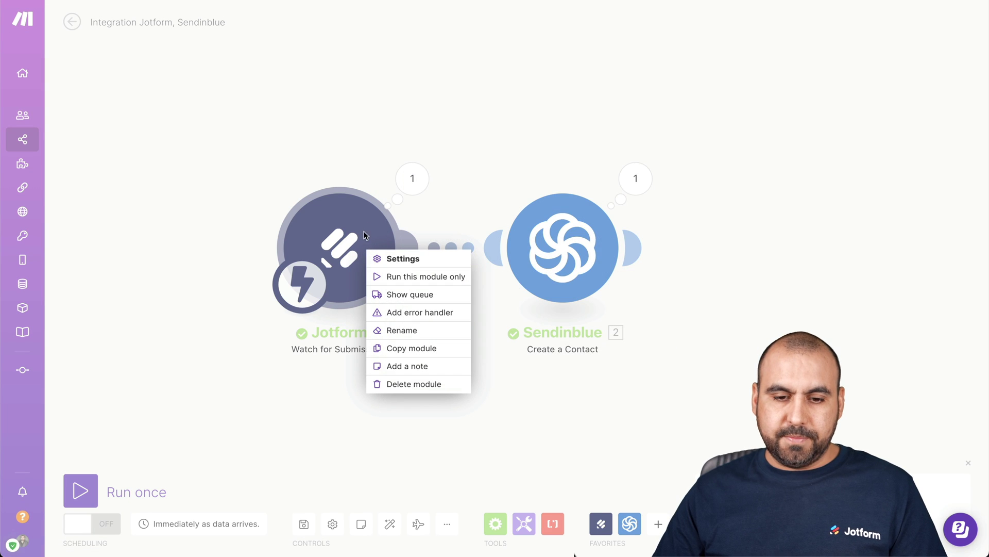
{"action": "left_click", "coordinate": [414, 386]}
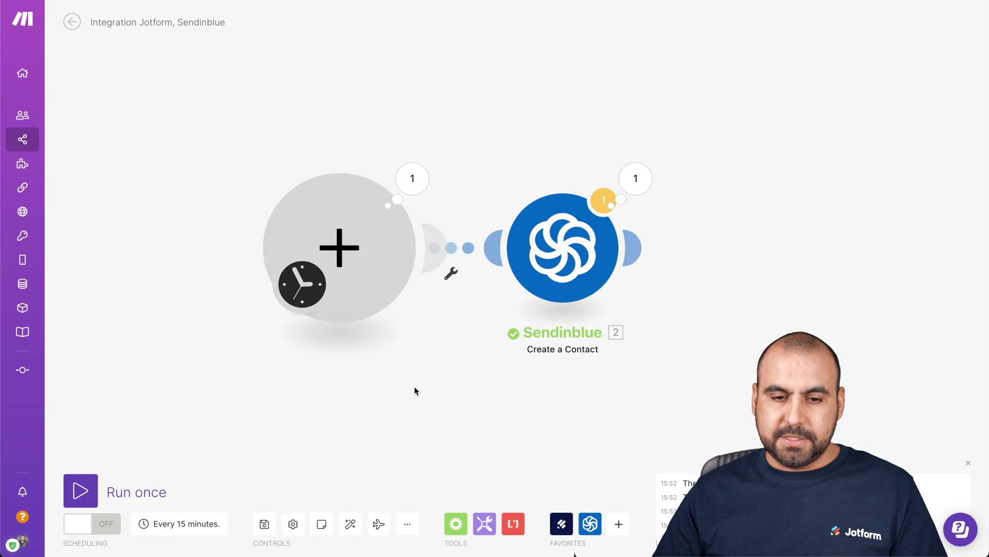
Place the empty module beside Sendinblue and pick Jotform to list its modules
{"action": "left_click", "coordinate": [347, 237]}
{"action": "left_click_drag", "start_coordinate": [346, 237], "coordinate": [627, 239]}
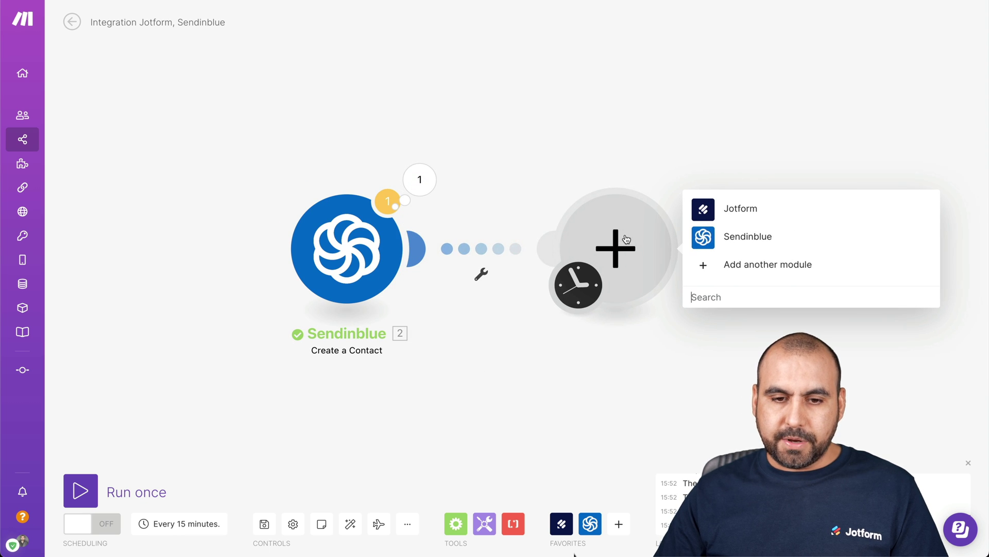
{"action": "left_click_drag", "start_coordinate": [340, 289], "coordinate": [297, 285]}
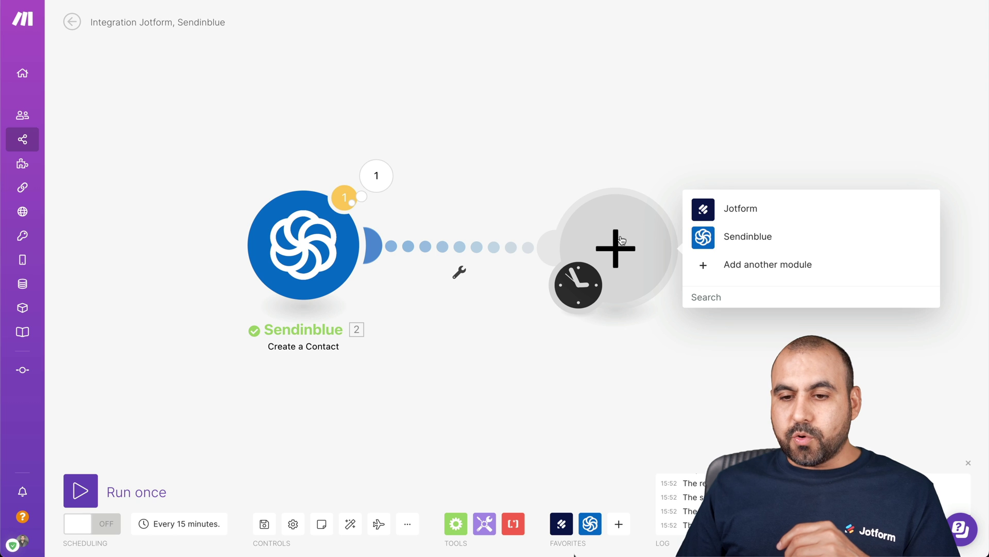
{"action": "left_click", "coordinate": [745, 221]}
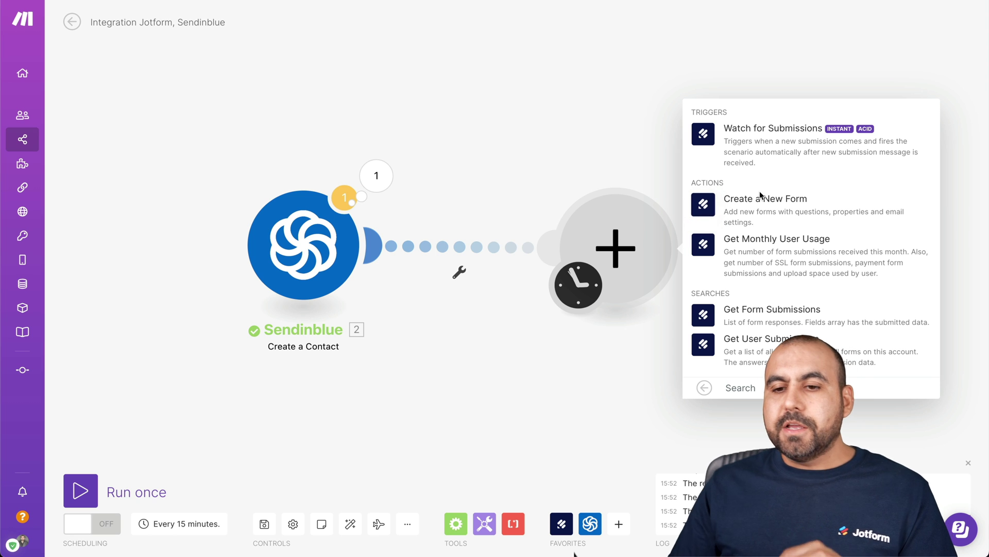